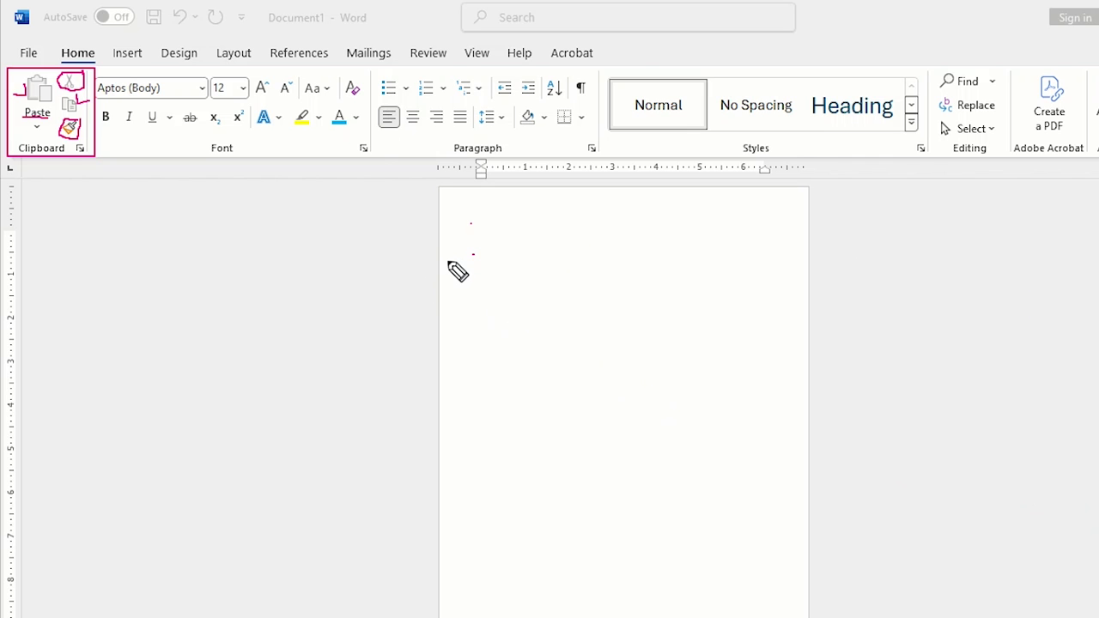
Step: Generate two paragraphs of sample text in the blank document with the =rand function
key(Escape)
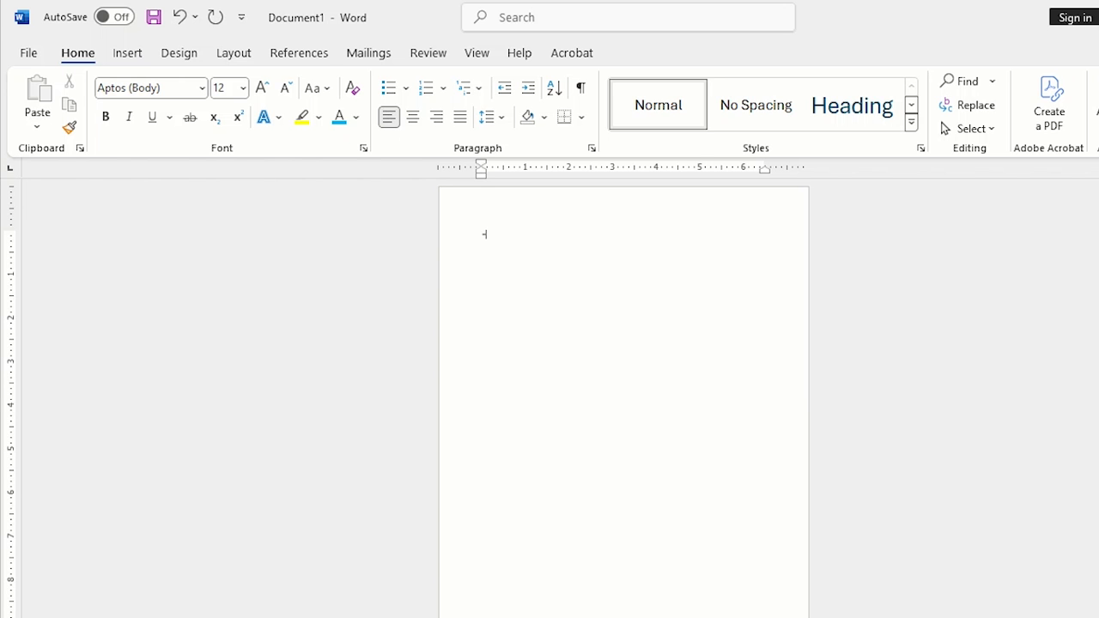
ctrl+scroll(488, 240, up, 10)
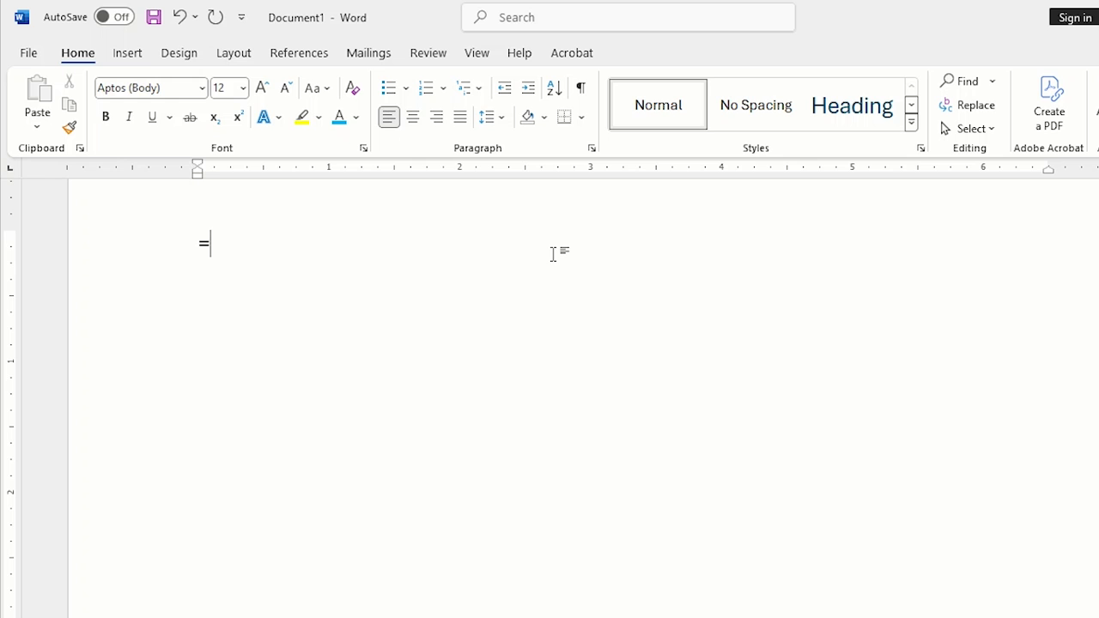
text(rand(2)
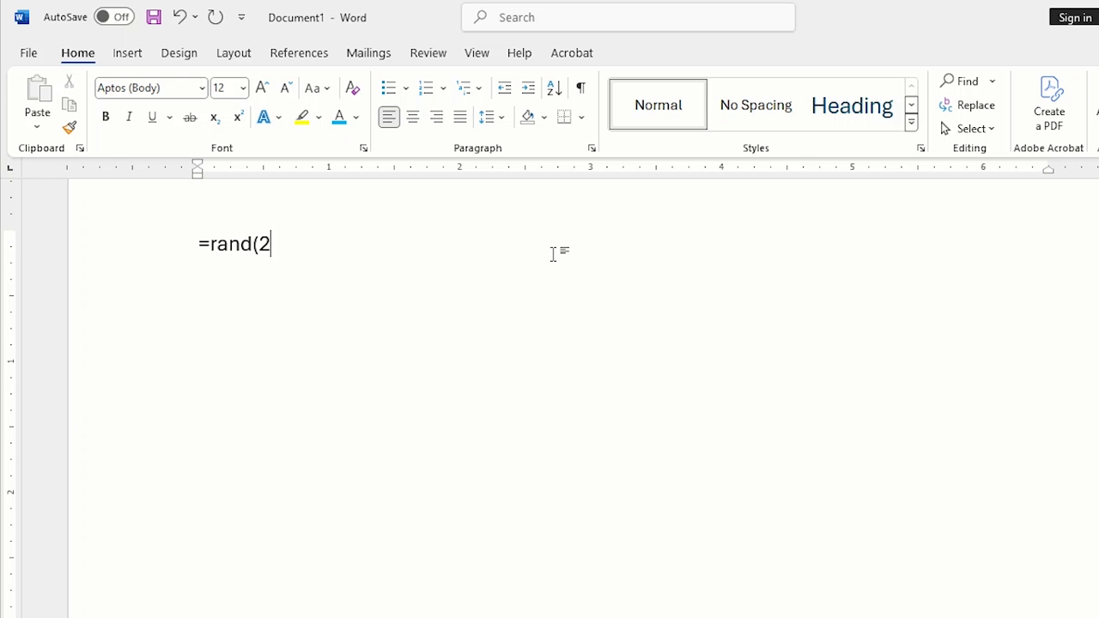
key(Return)
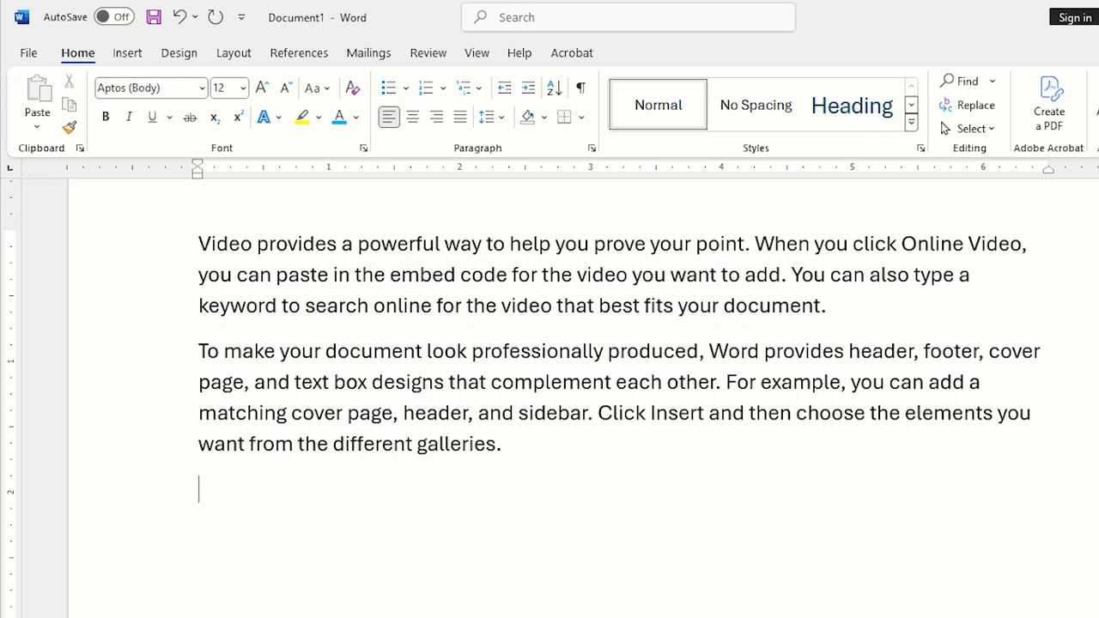
Step: Cut the first paragraph, beginning "Video provides", and paste it lower on the page after several blank lines
drag(191, 238, 818, 306)
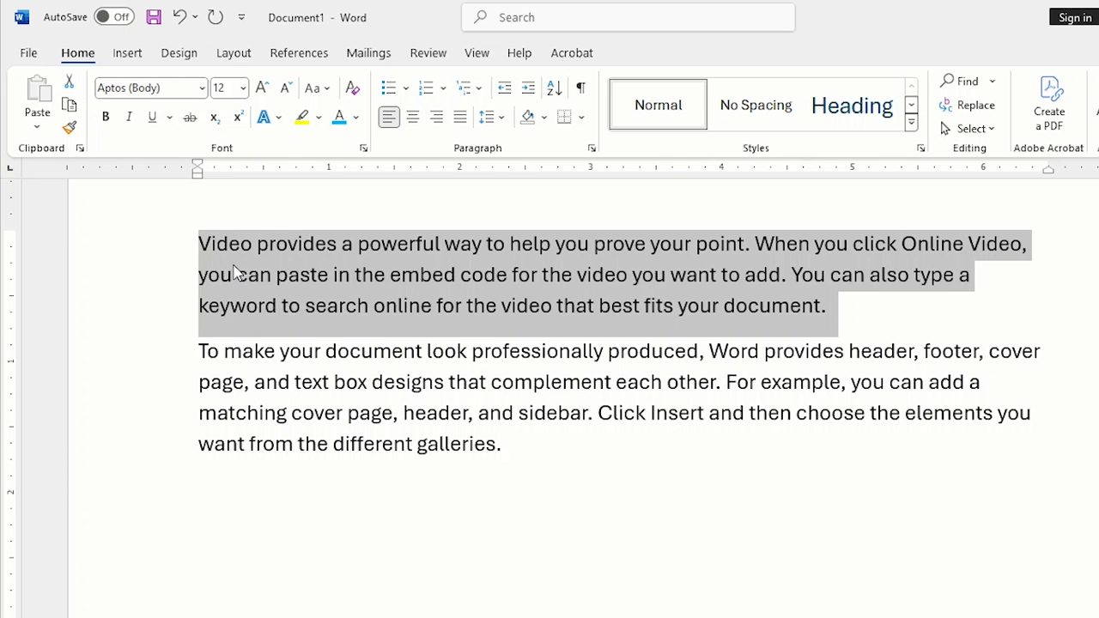
key(ctrl+x)
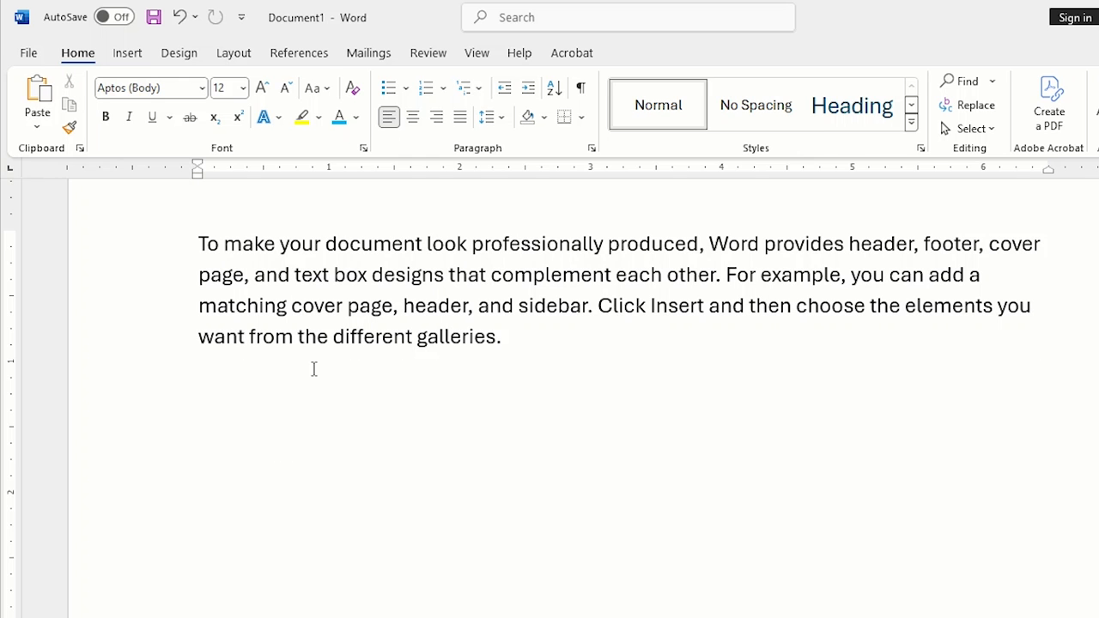
key(Return)
key(Return)
key(Return)
key(Return)
scroll(512, 361, down, 3)
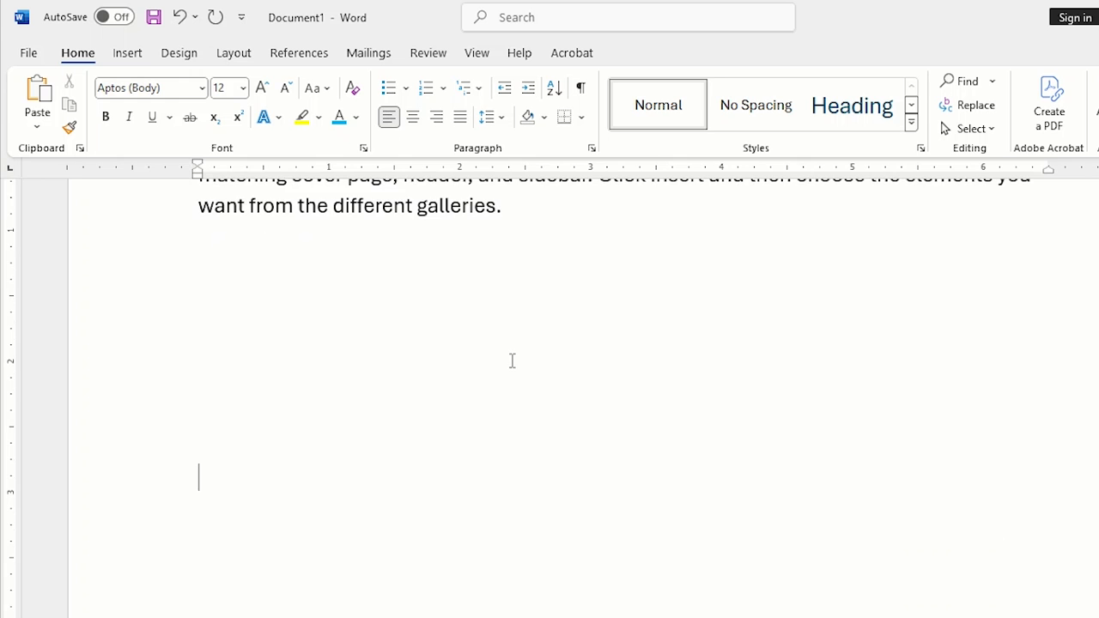
scroll(512, 360, down, 5)
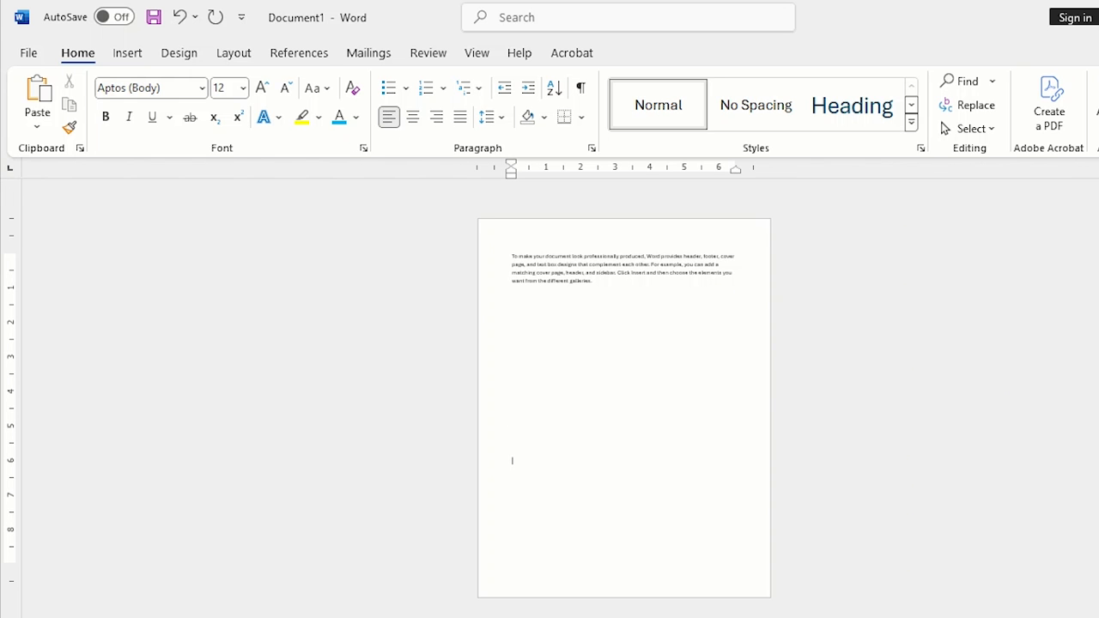
click(37, 95)
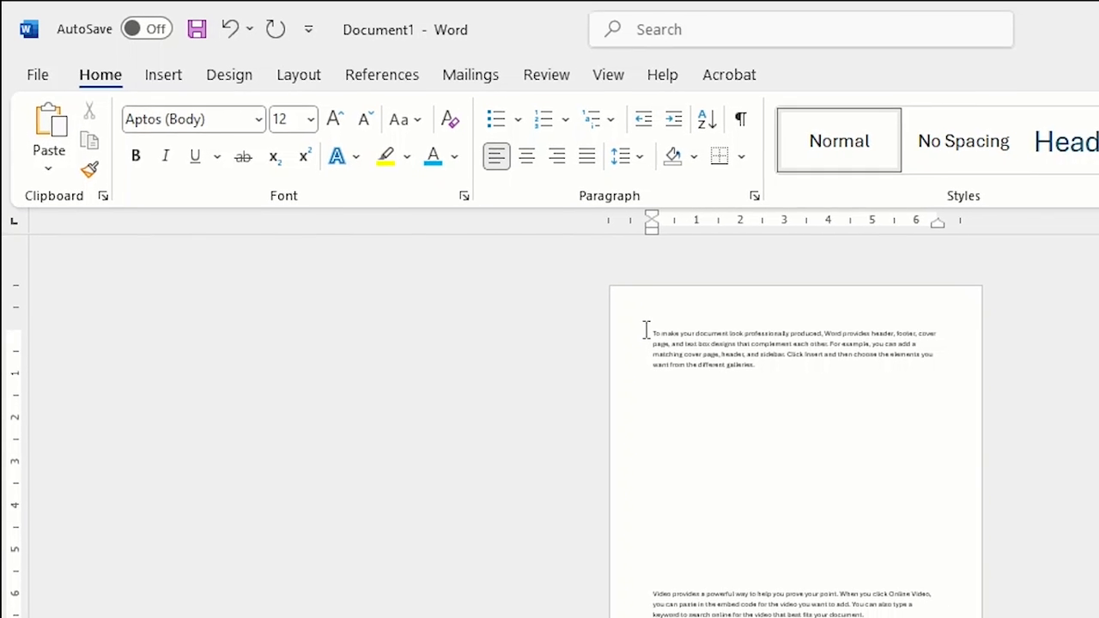
Step: Copy the paragraph beginning "To make your document" and paste it both below and above the "Video provides" paragraph
drag(687, 349, 792, 383)
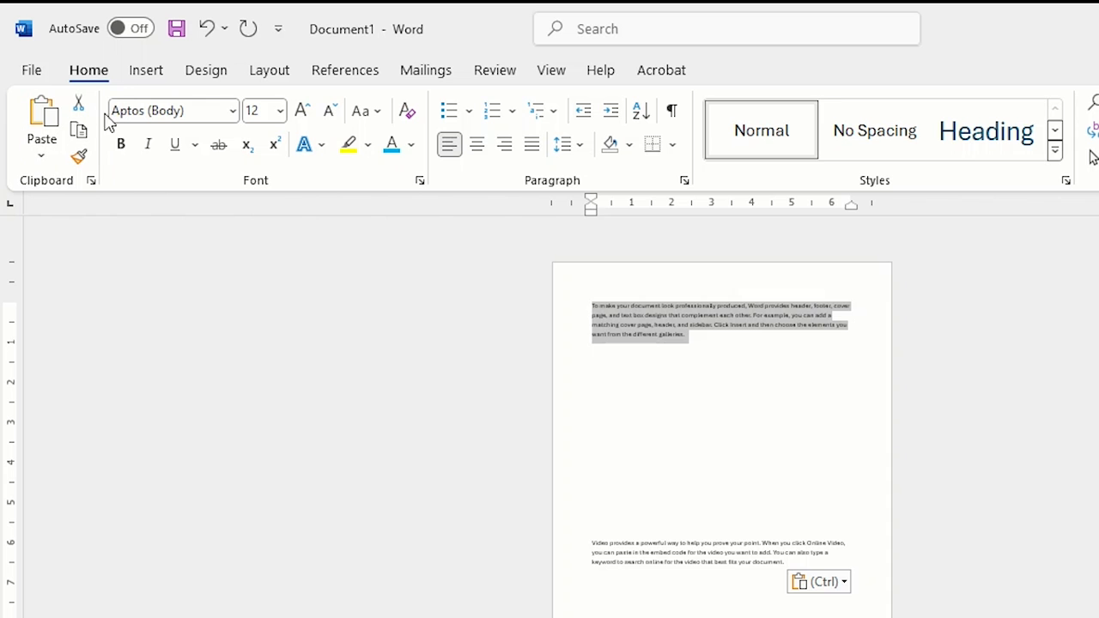
click(84, 136)
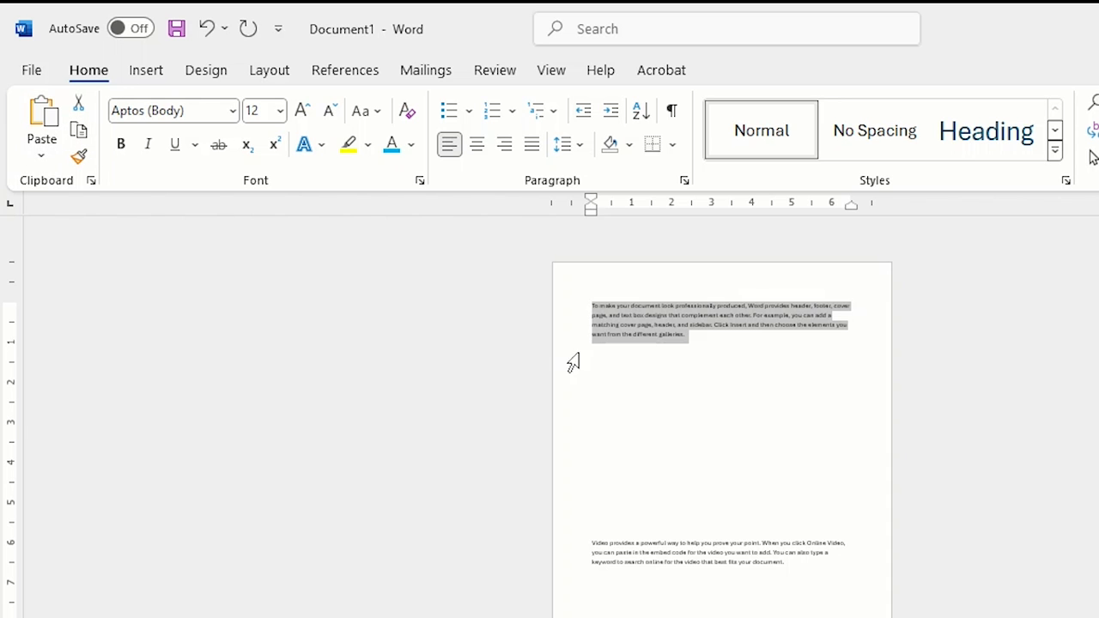
click(785, 458)
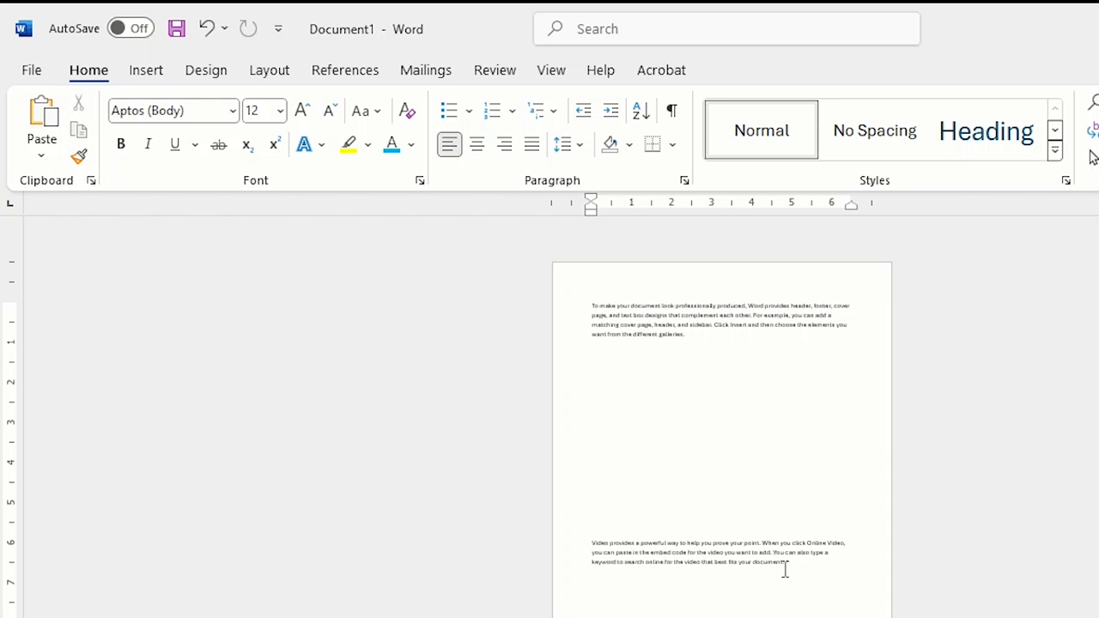
click(45, 125)
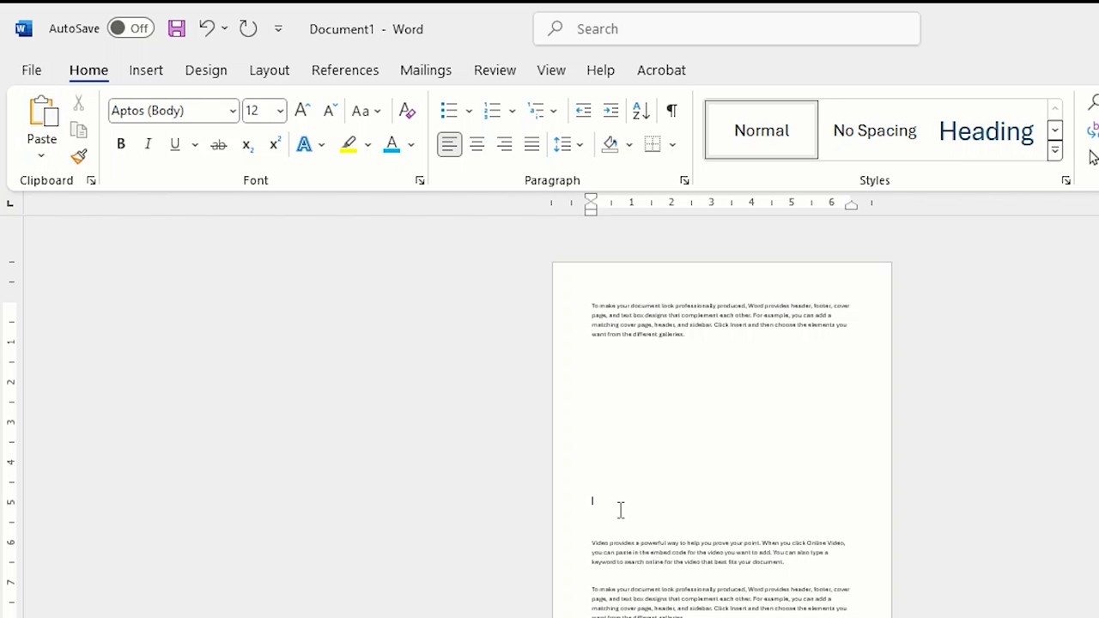
key(ctrl+v)
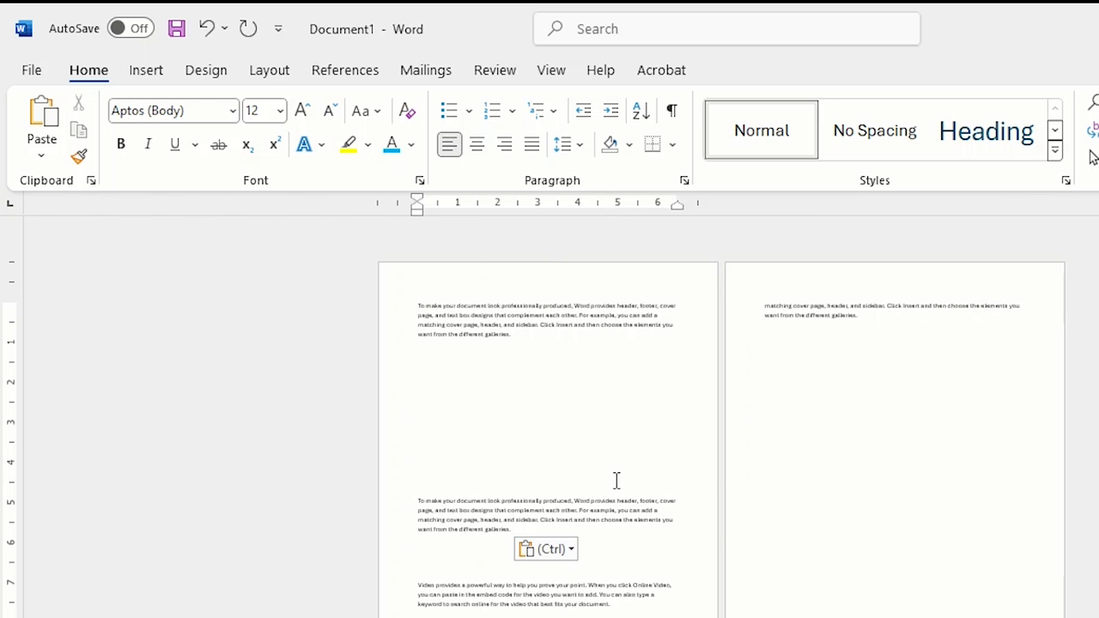
Step: Paste six more copies of the copied paragraph at the end of the text on page two
click(862, 331)
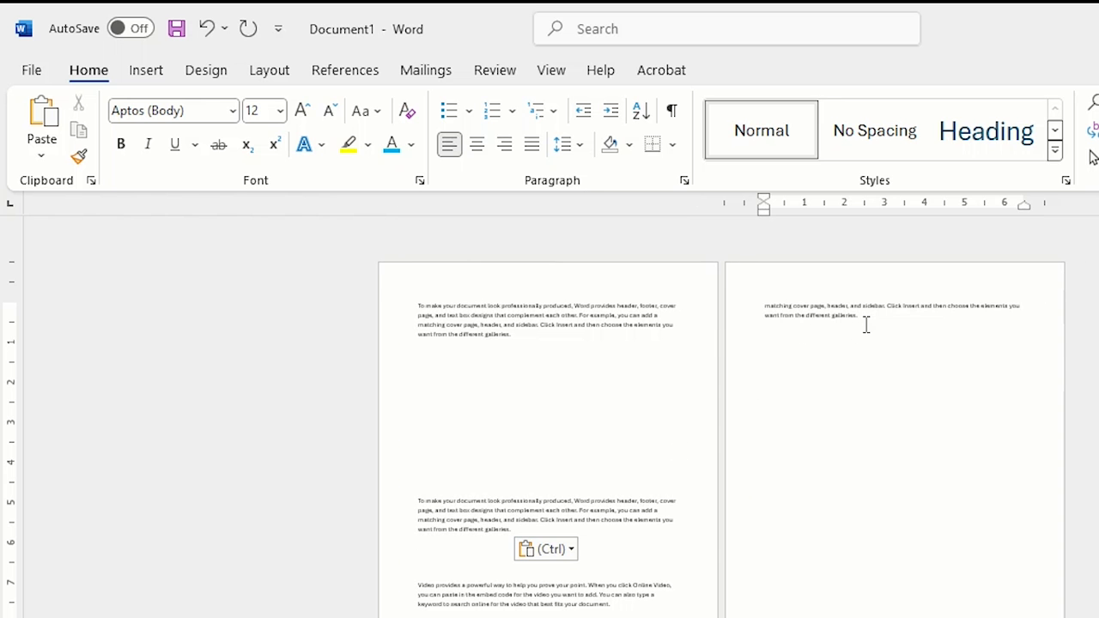
key(ctrl+v)
key(ctrl+v)
key(ctrl+v)
key(ctrl+v)
key(ctrl+v)
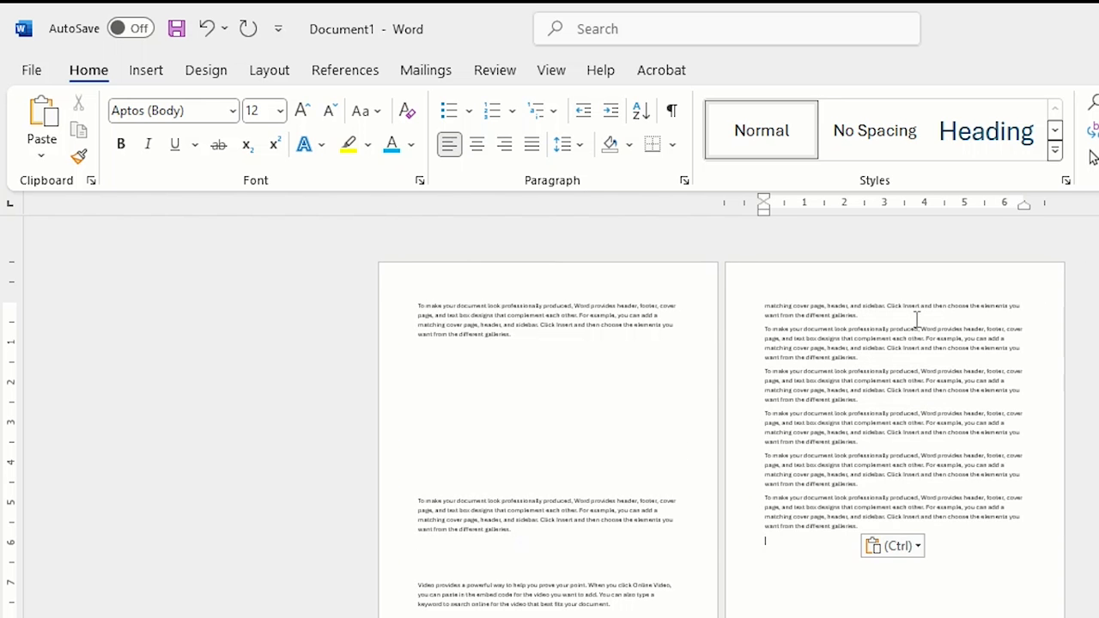
key(ctrl+v)
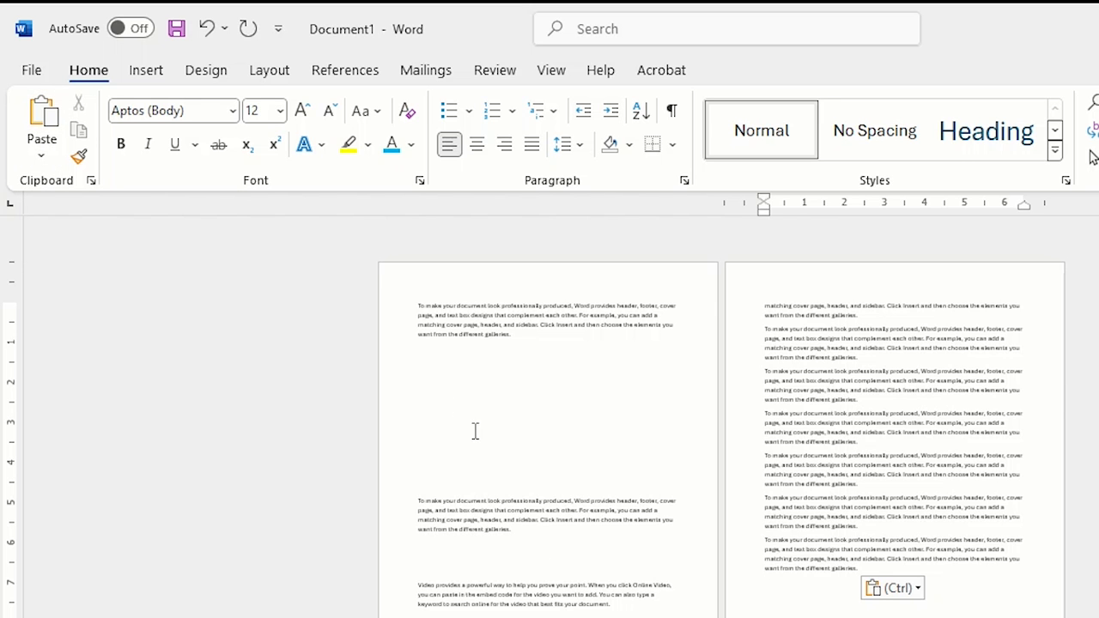
Step: Paste the copied paragraph as a picture in the blank space below the first paragraph and rotate it clockwise to a steep slant
click(48, 161)
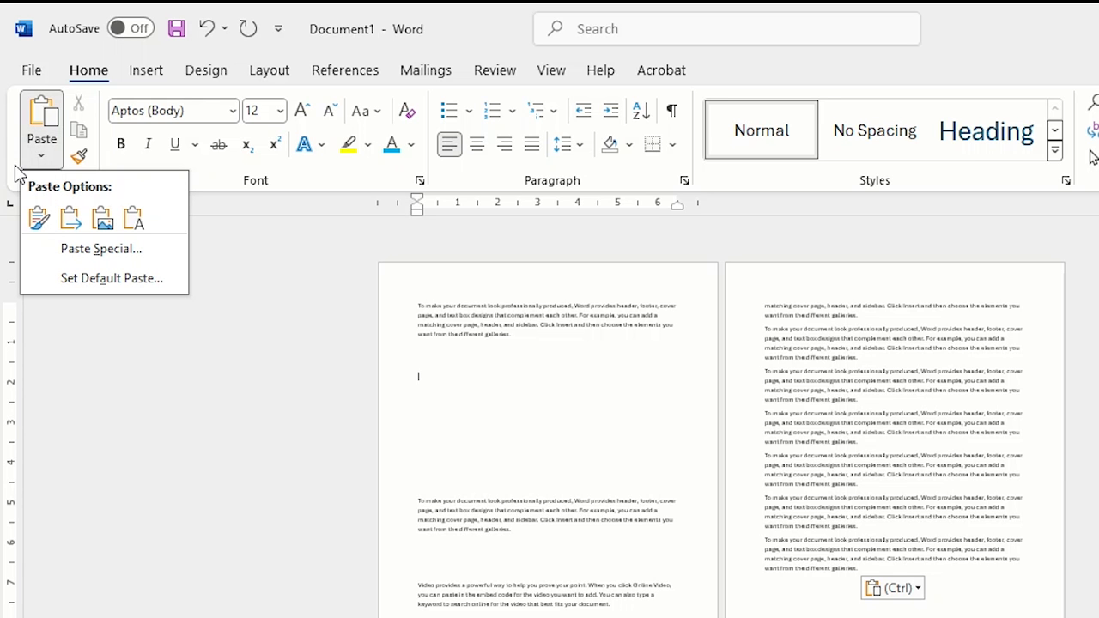
click(101, 220)
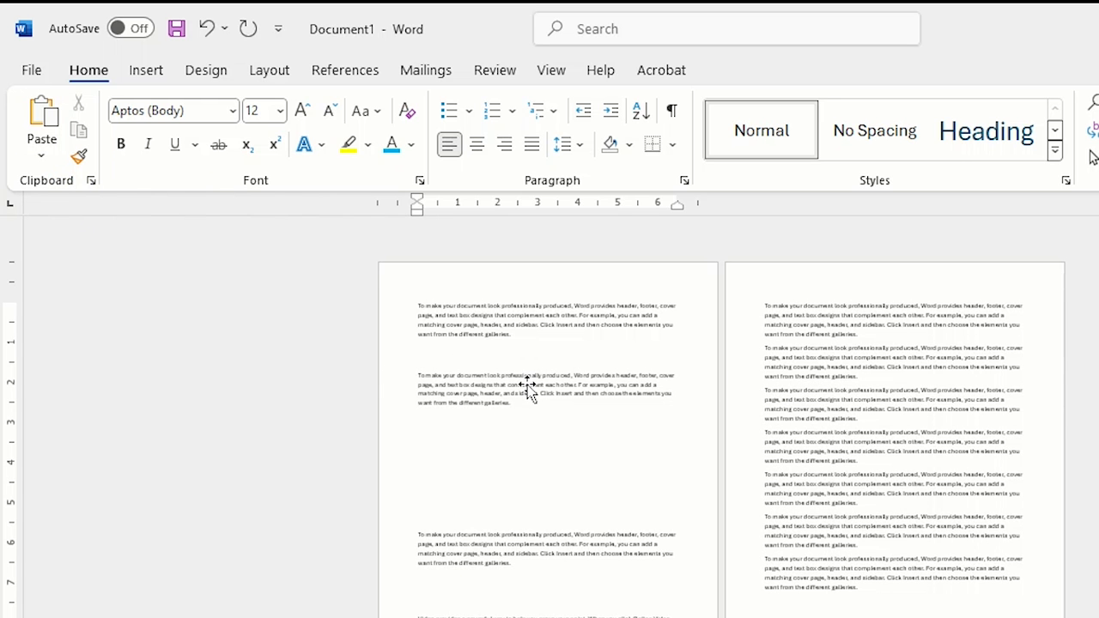
click(528, 391)
mouse_move(494, 384)
mouse_down()
mouse_move(496, 421)
mouse_move(485, 400)
mouse_up()
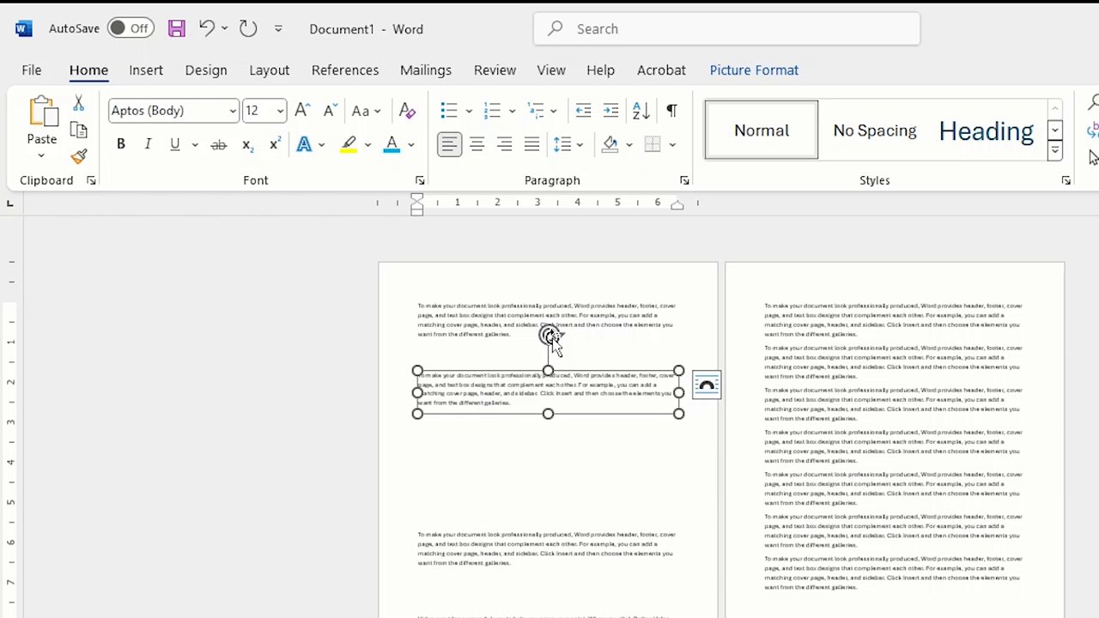
drag(551, 336, 630, 353)
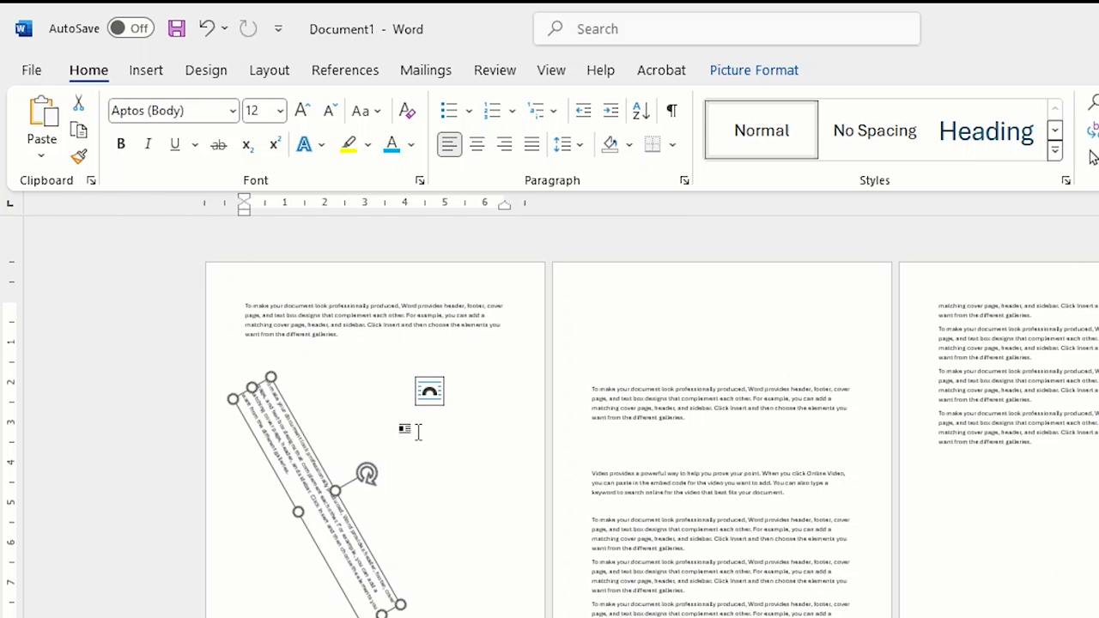
Step: Apply the second preset picture style to the rotated paragraph picture
click(399, 421)
click(268, 423)
double_click(277, 431)
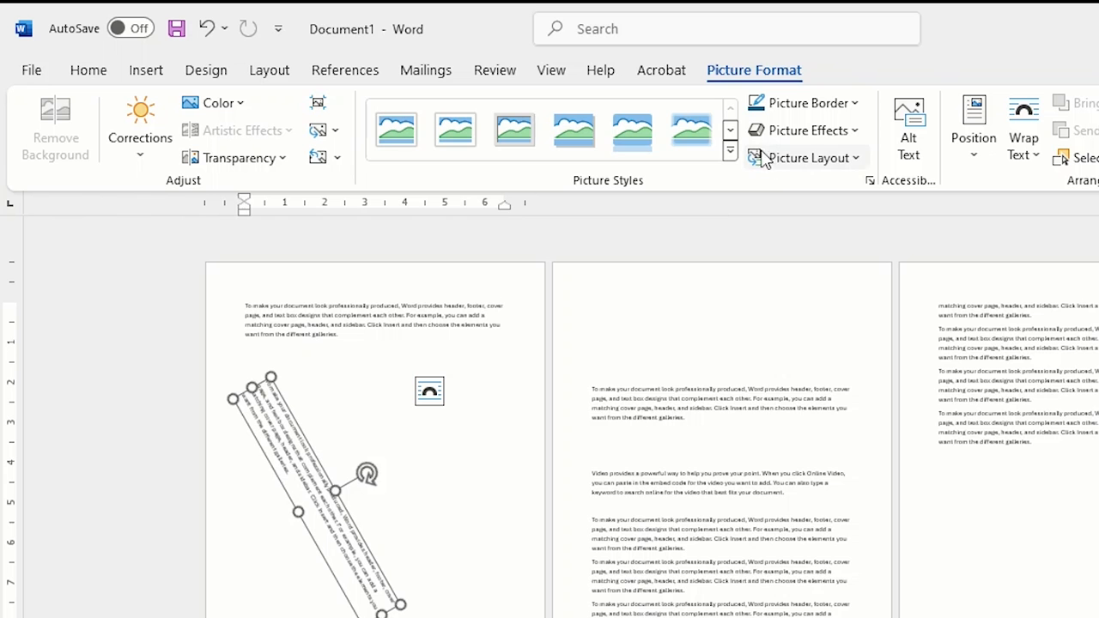
click(468, 135)
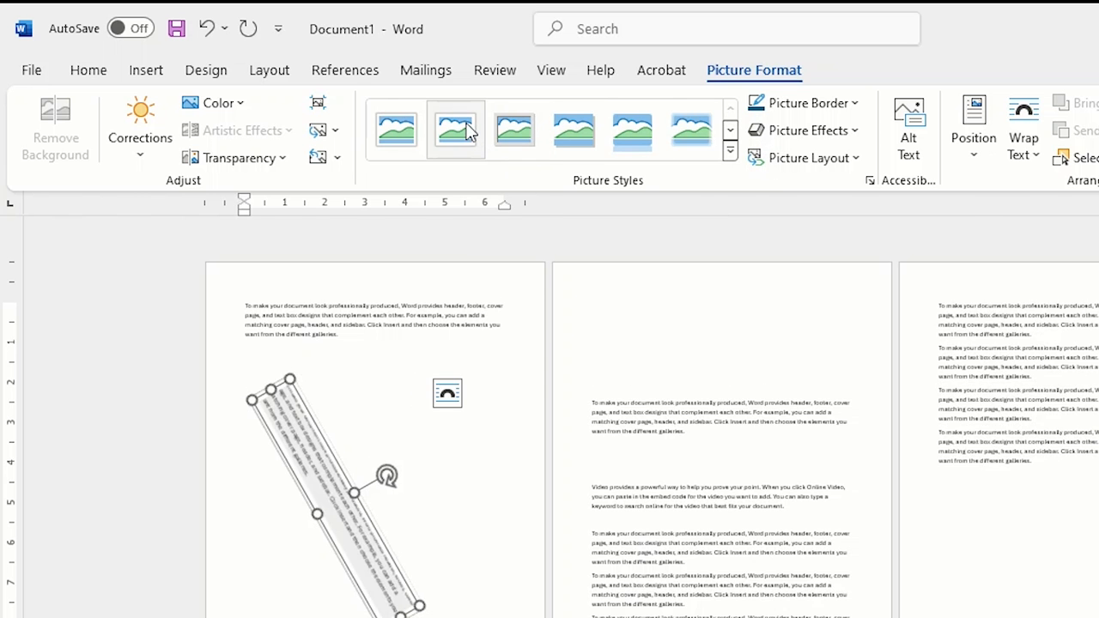
ctrl+scroll(317, 513, up, 5)
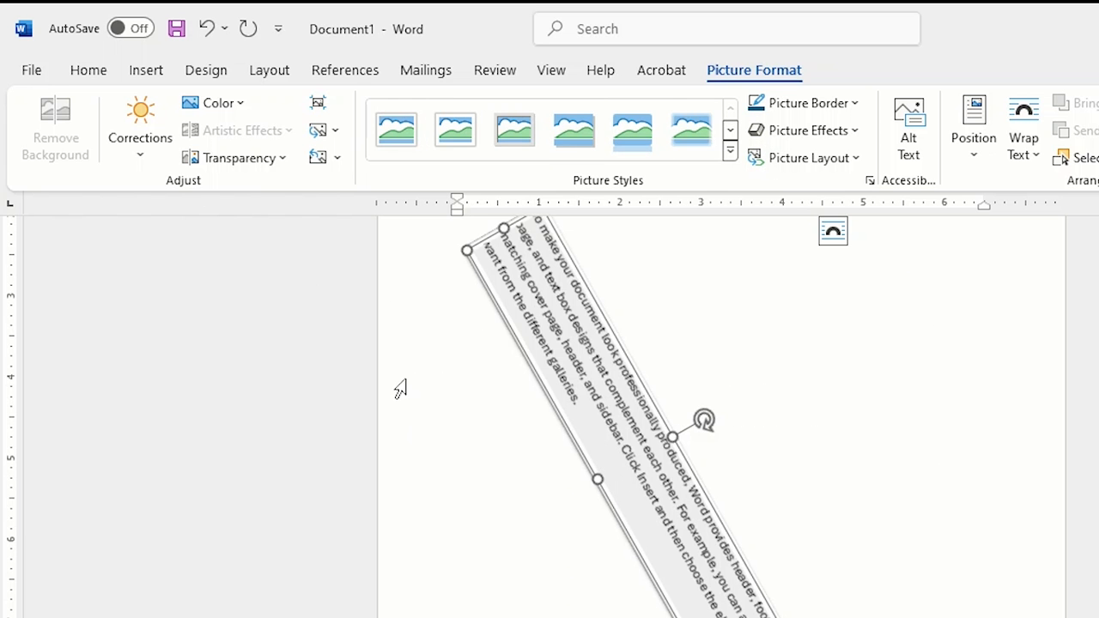
click(504, 468)
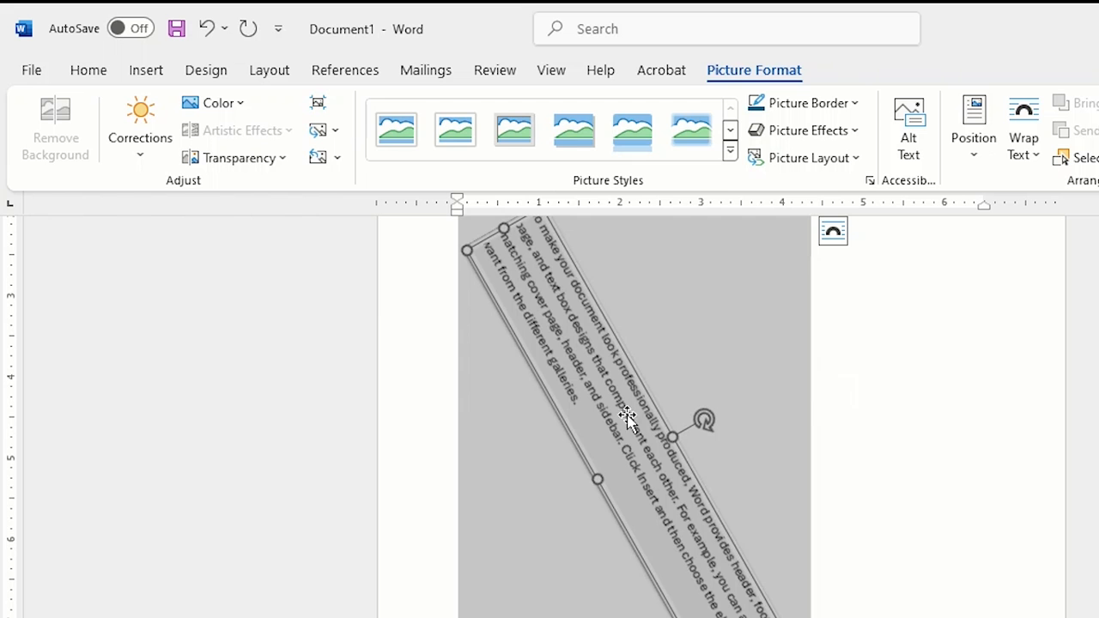
click(902, 391)
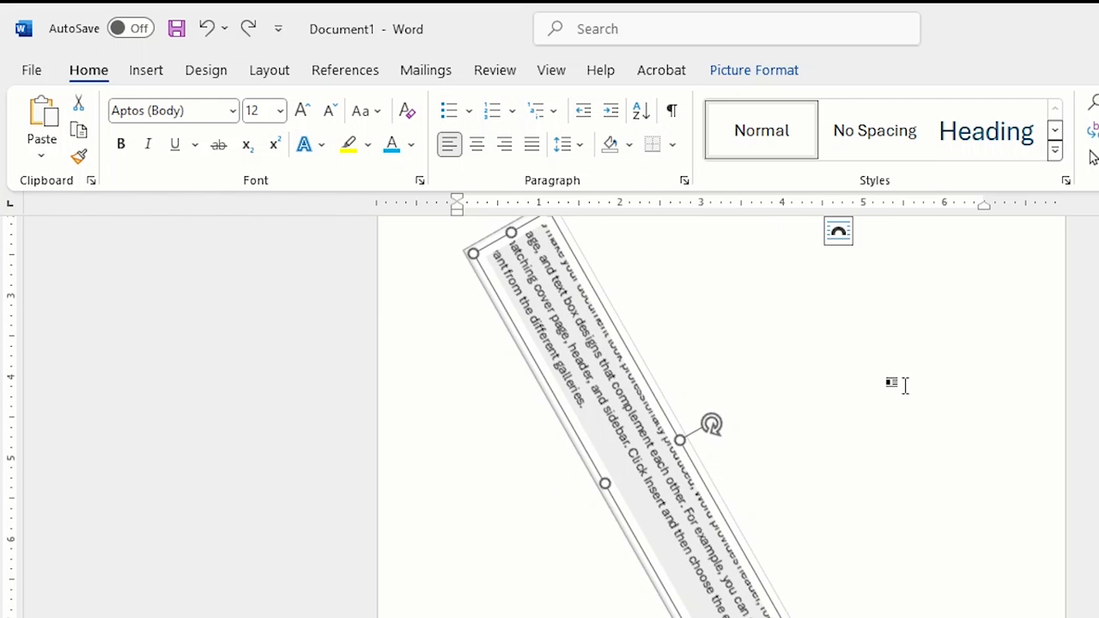
Step: Undo the picture style, the rotation and the pasted picture
key(ctrl+z)
key(ctrl+z)
key(ctrl+z)
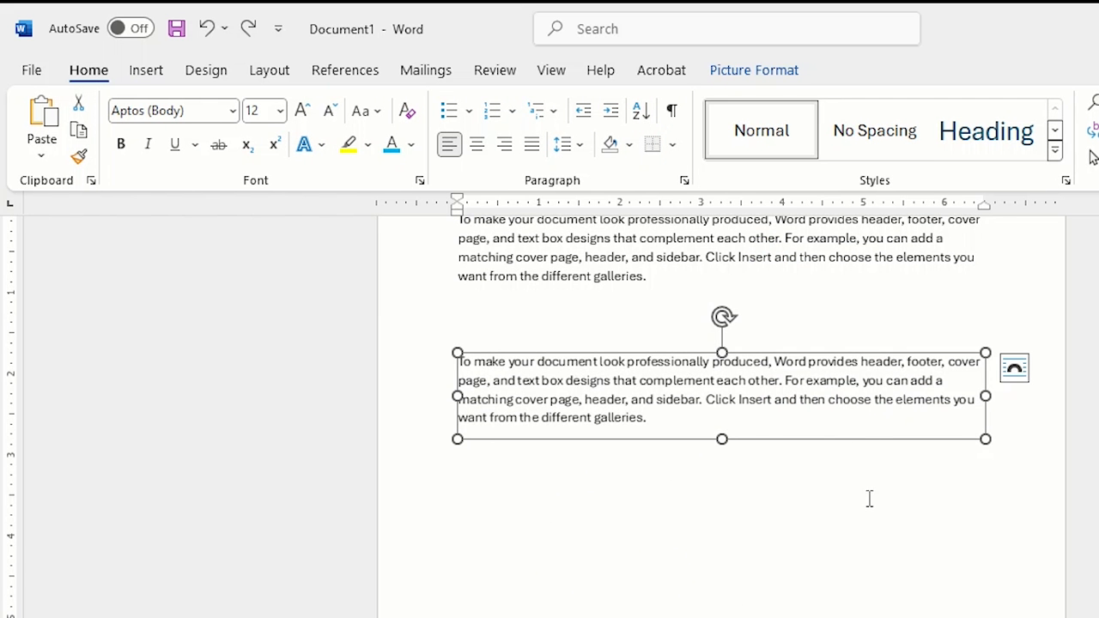
key(ctrl+z)
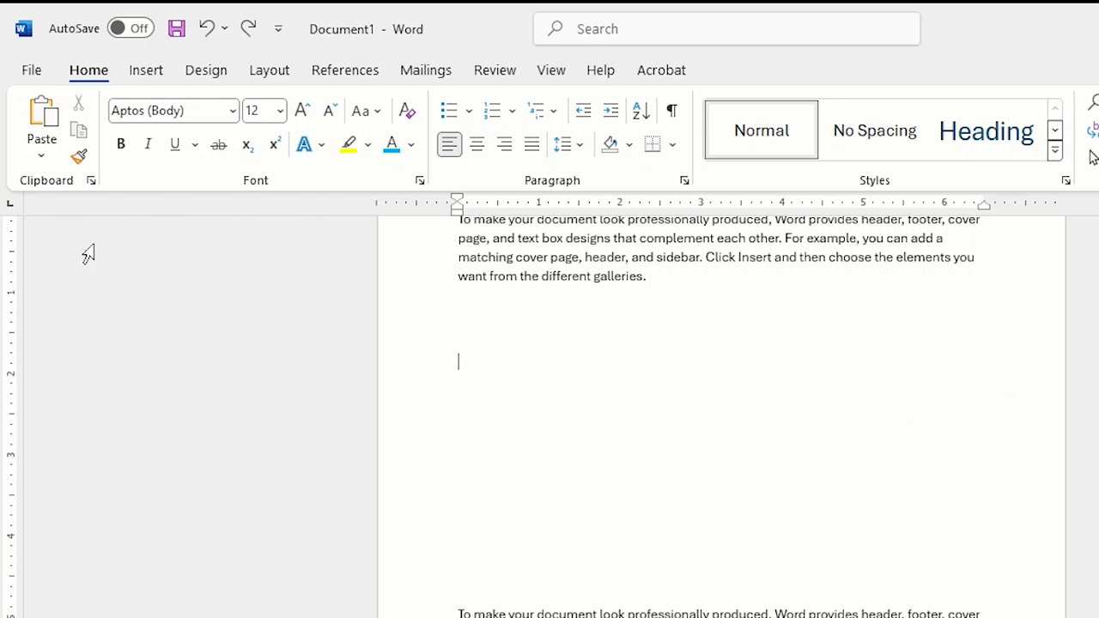
click(41, 157)
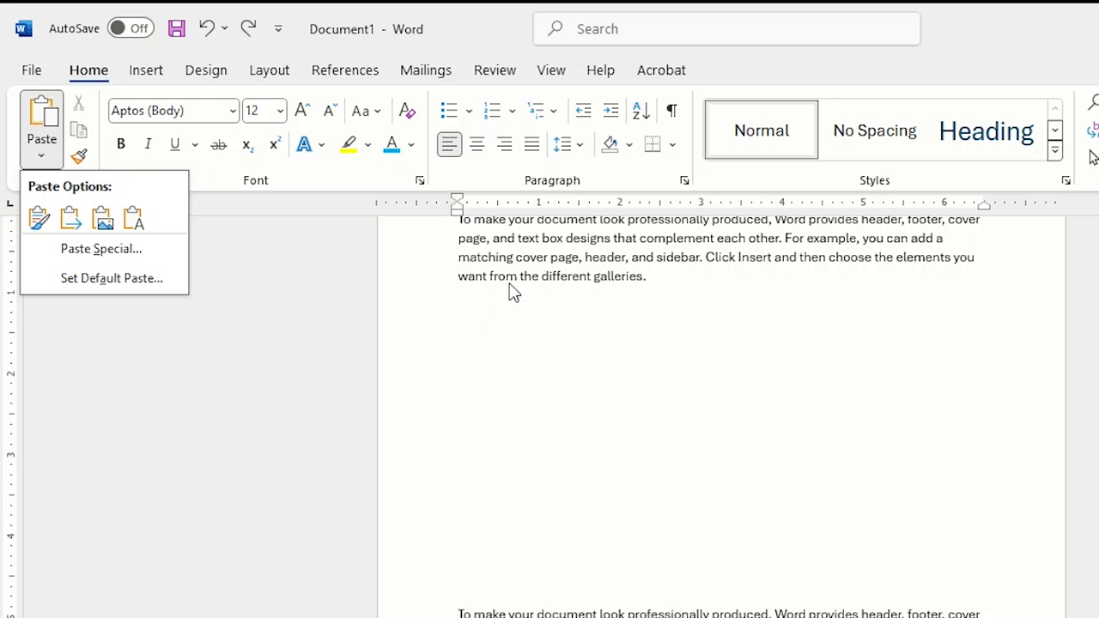
Step: Make the first paragraph on page one bold and set its font to Arial Black
scroll(515, 293, up, 2)
click(461, 319)
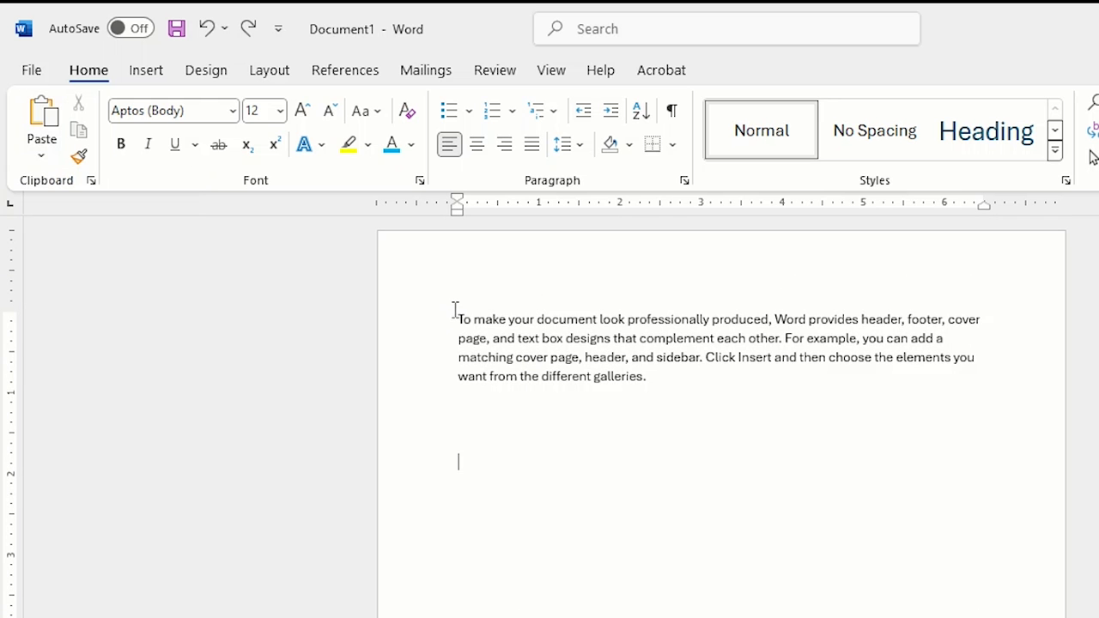
drag(454, 312, 675, 375)
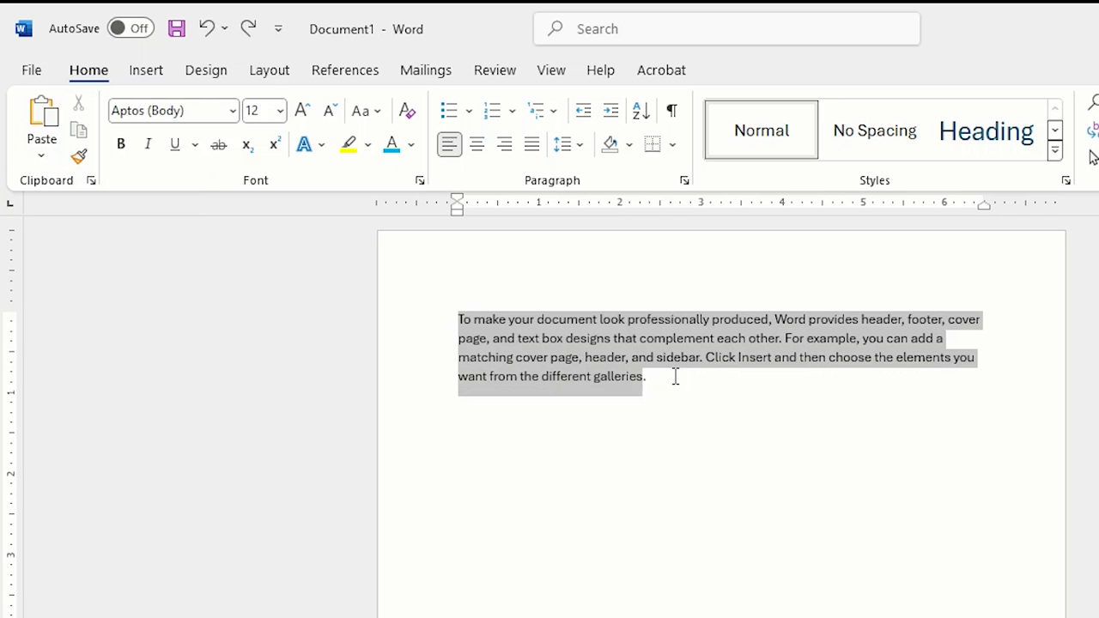
click(121, 144)
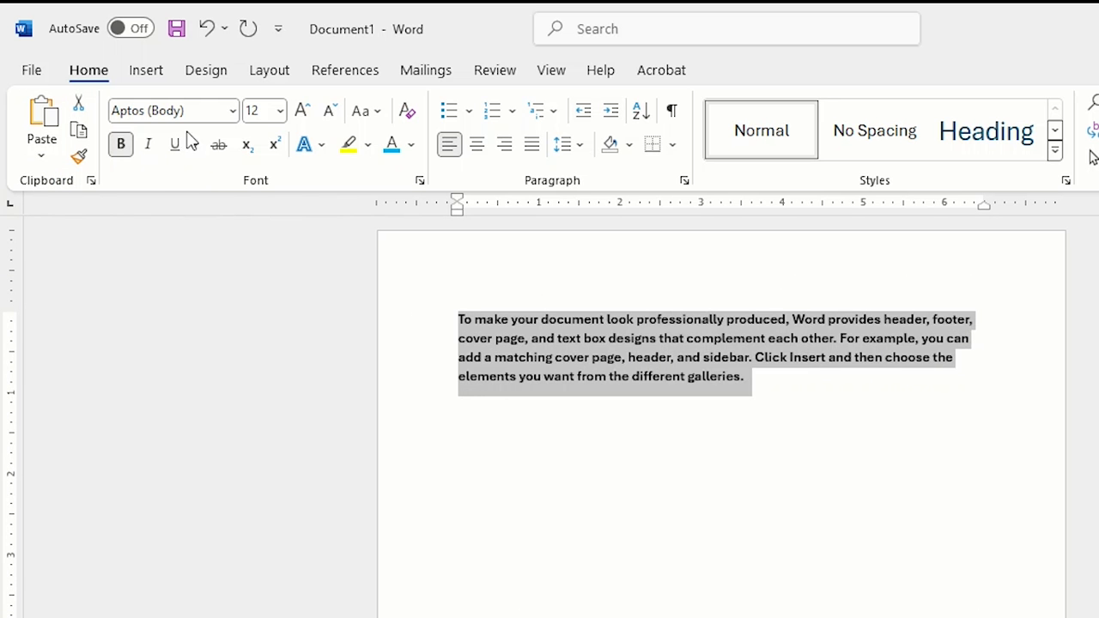
click(233, 110)
click(176, 322)
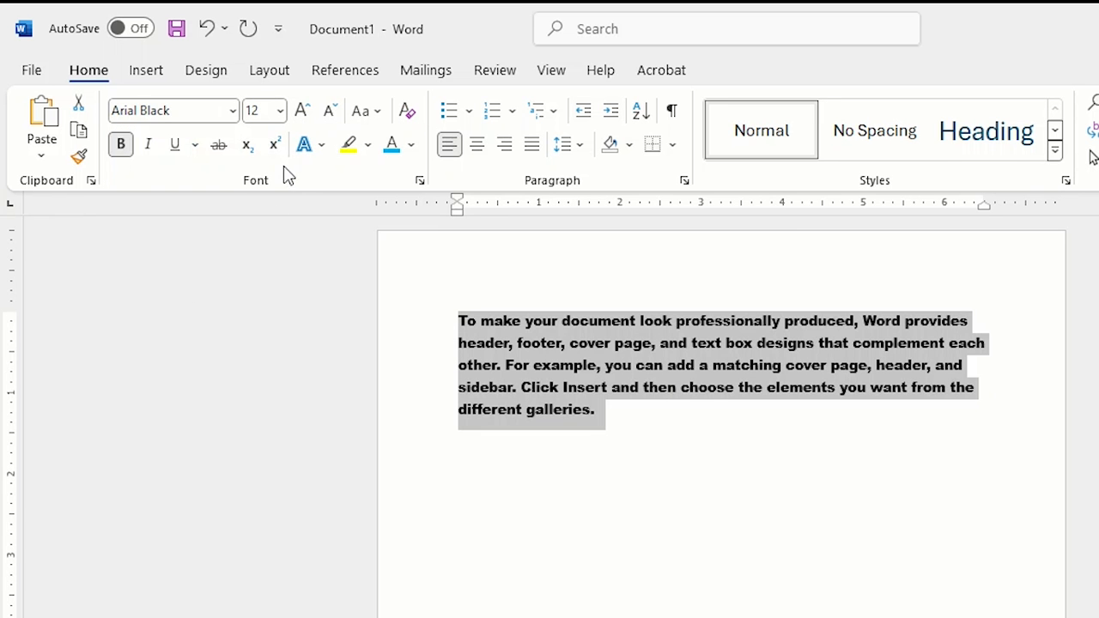
Step: Increase the first paragraph's font size to 16 and colour its text blue
click(301, 112)
click(301, 112)
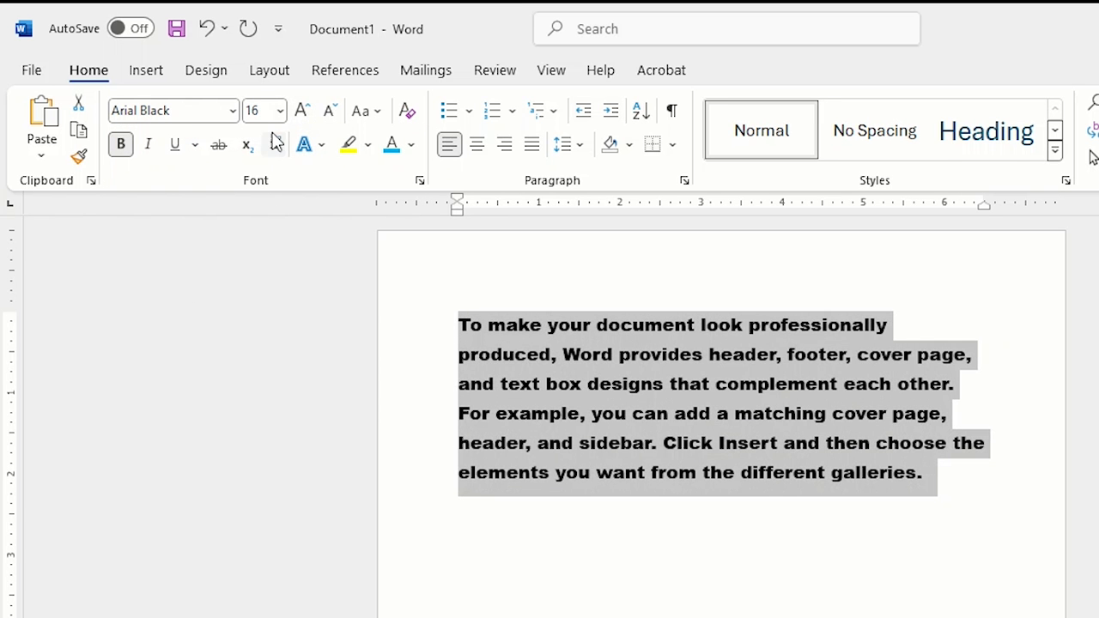
click(389, 147)
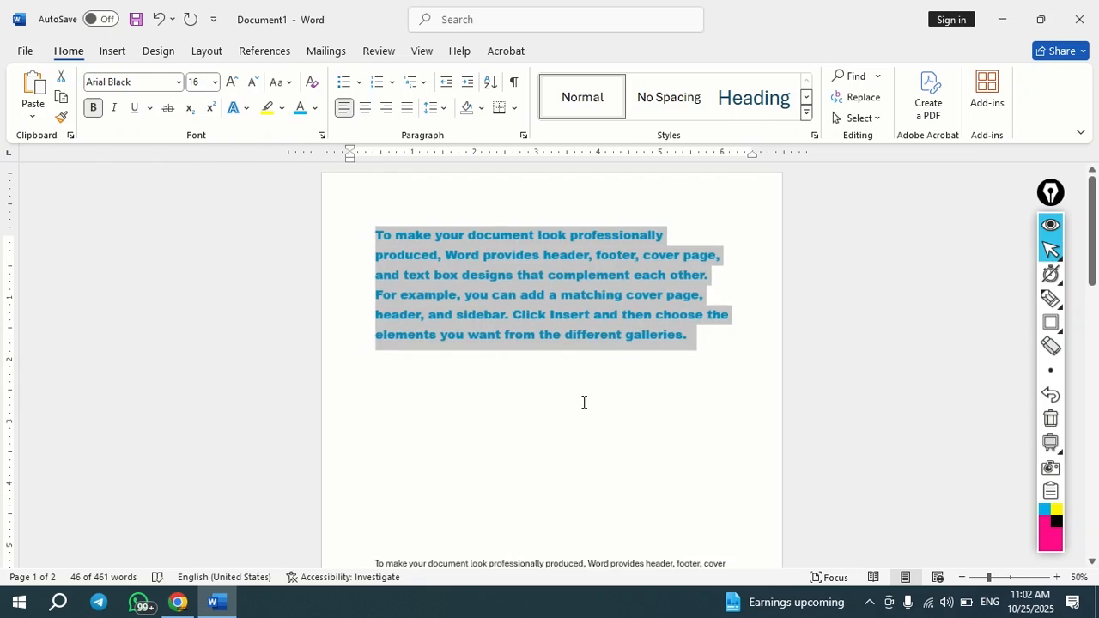
Step: Copy the blue first paragraph and paste it, with its formatting, into the blank space below it on page one
scroll(584, 401, down, 2)
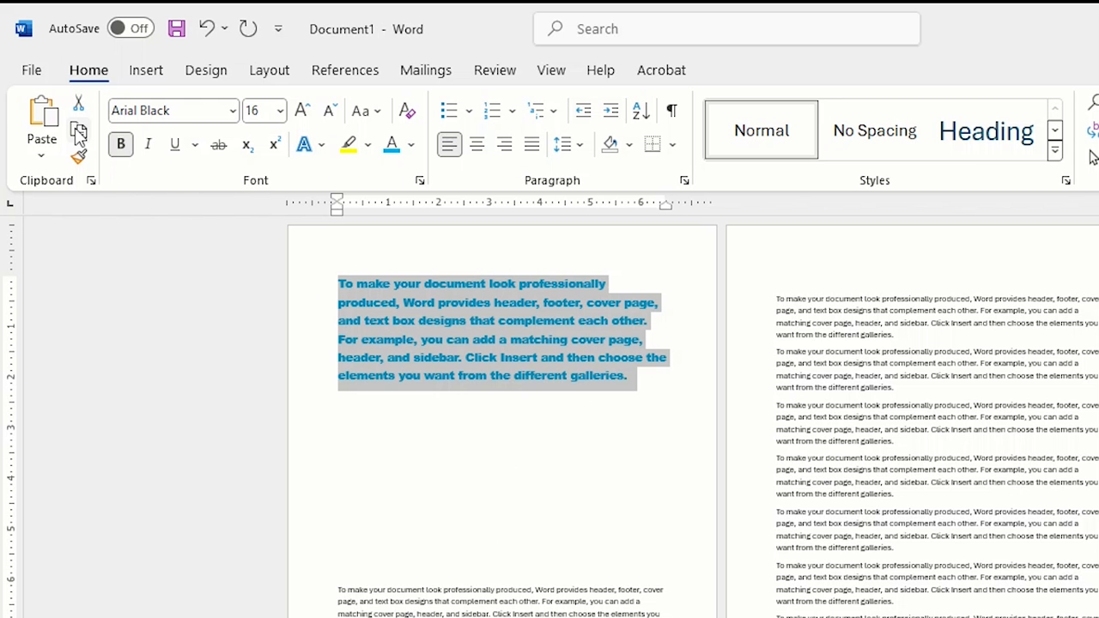
click(79, 133)
click(394, 455)
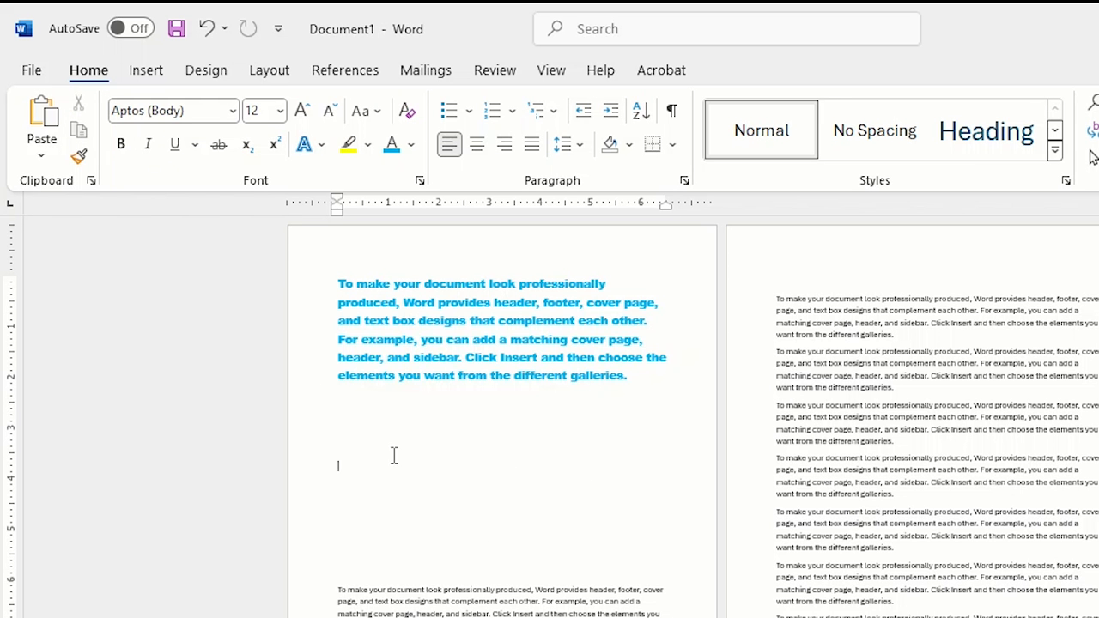
click(44, 116)
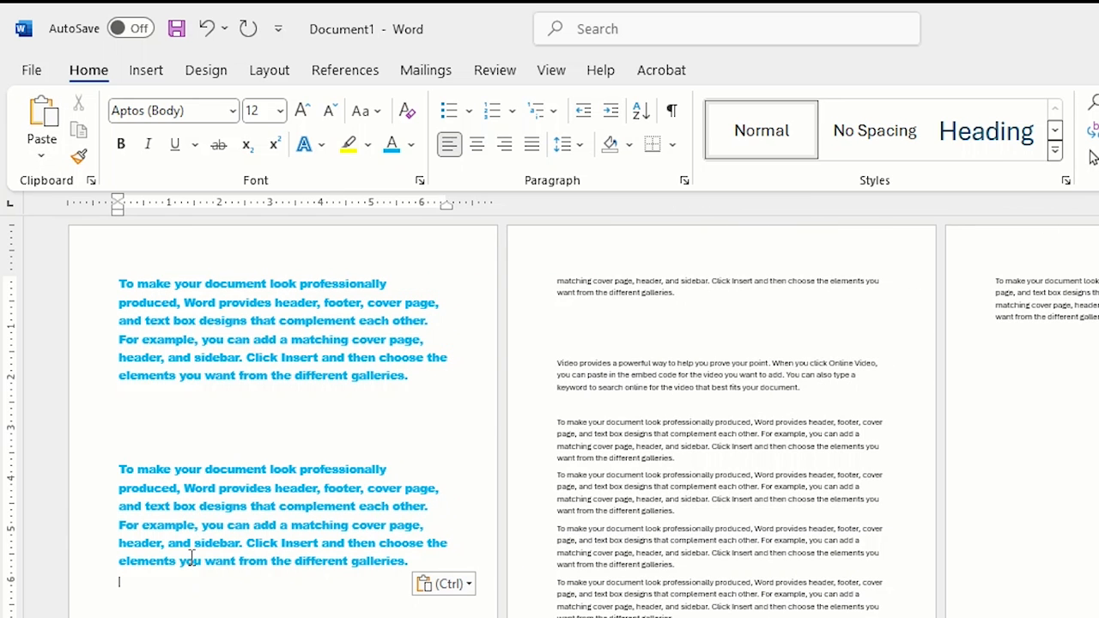
Step: Add a new line under the pasted blue paragraph and paste the copied paragraph there as text only
key(Return)
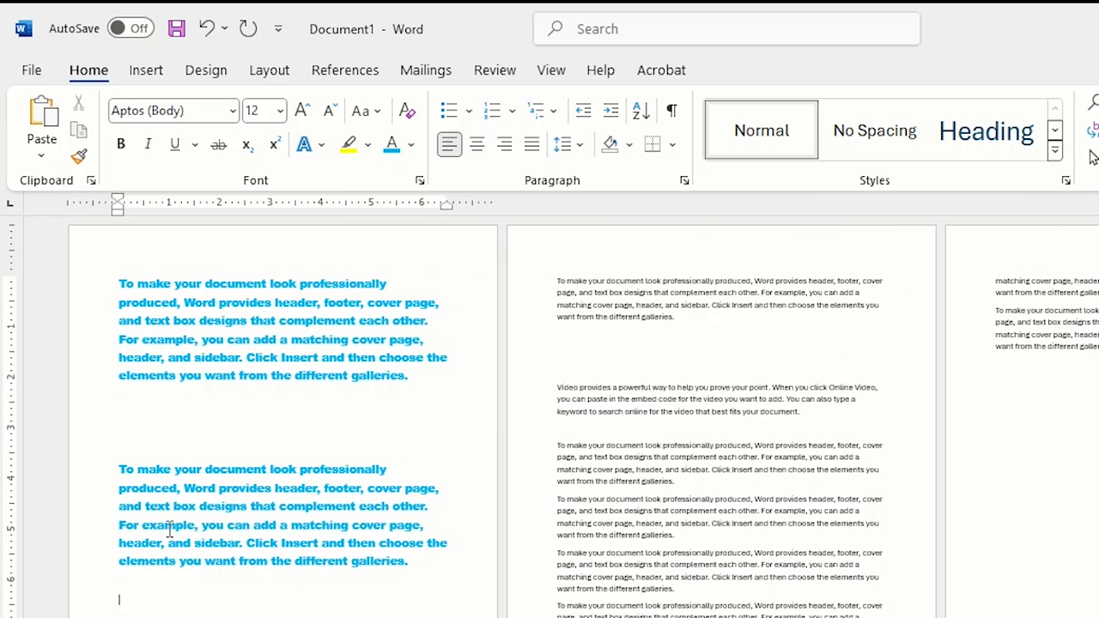
click(40, 158)
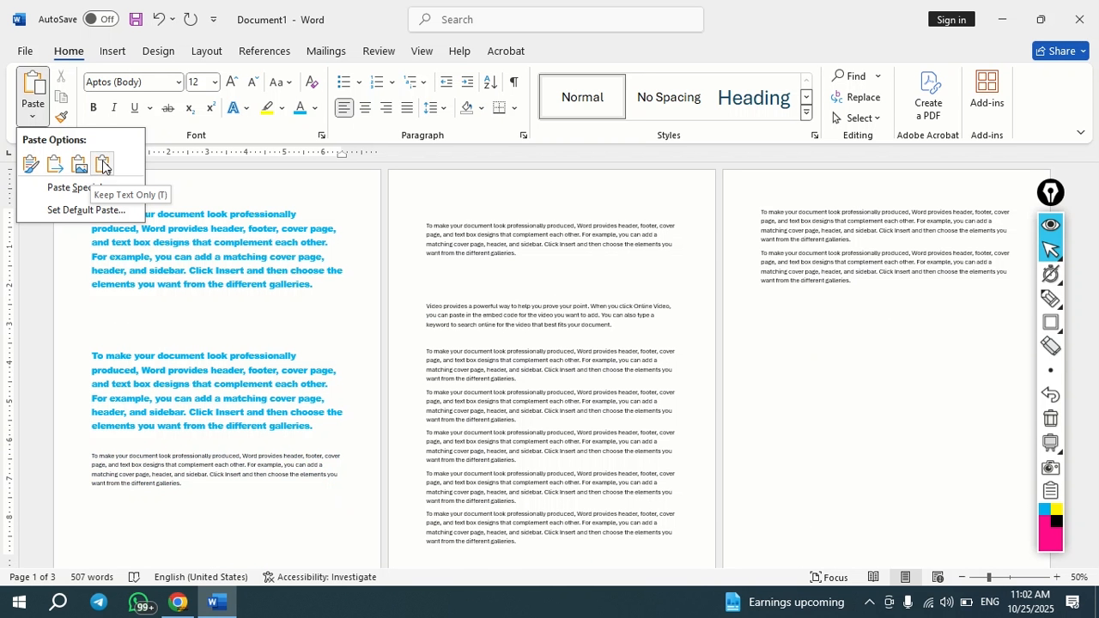
click(103, 164)
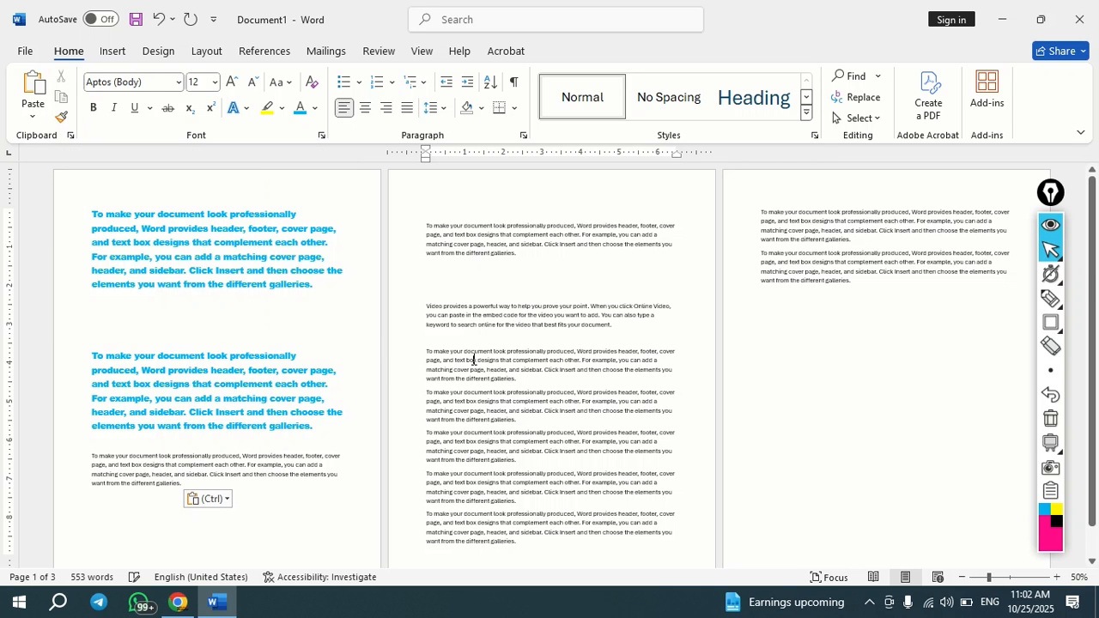
Step: Use Format Painter to apply the formatting of the blue "To make" to "want from the different galleries." in the plain paragraph
ctrl+scroll(535, 386, up, 3)
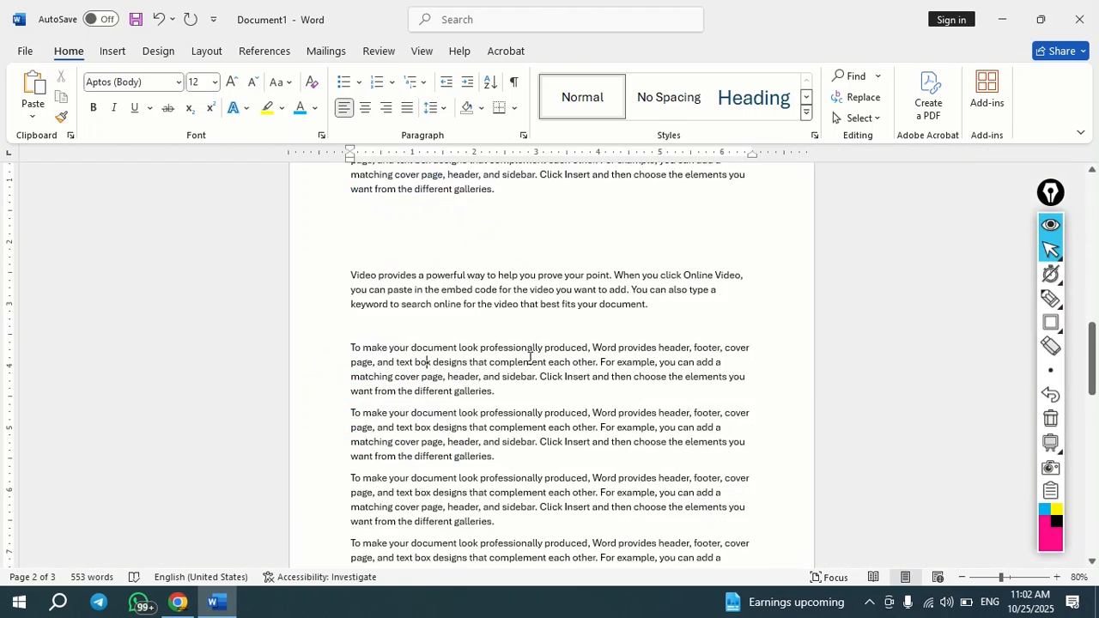
scroll(526, 357, up, 9)
scroll(403, 329, down, 2)
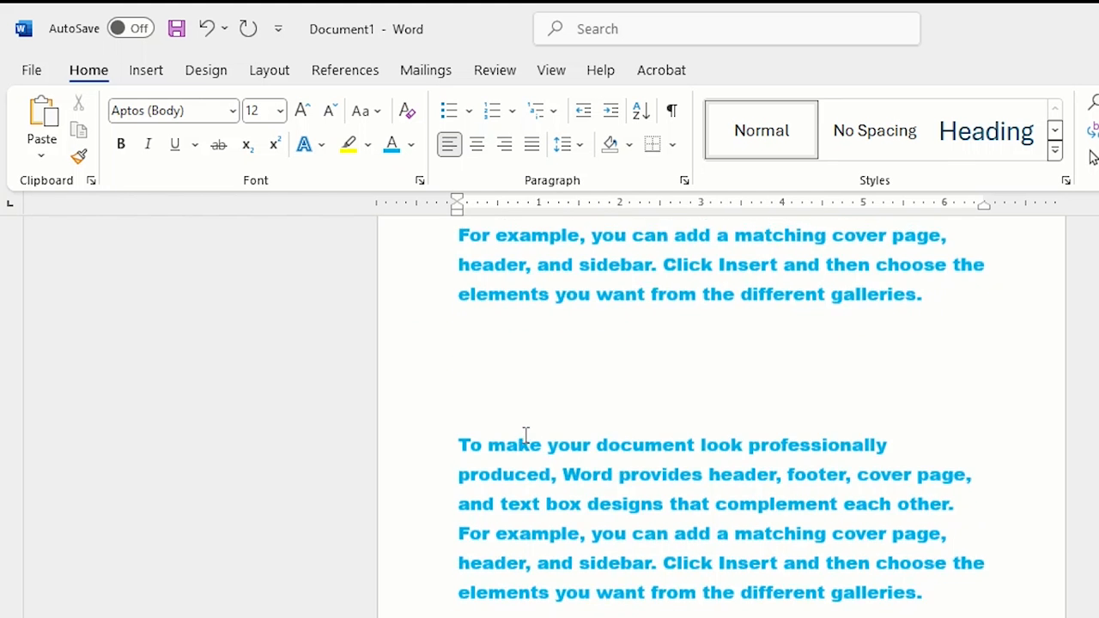
scroll(528, 437, down, 3)
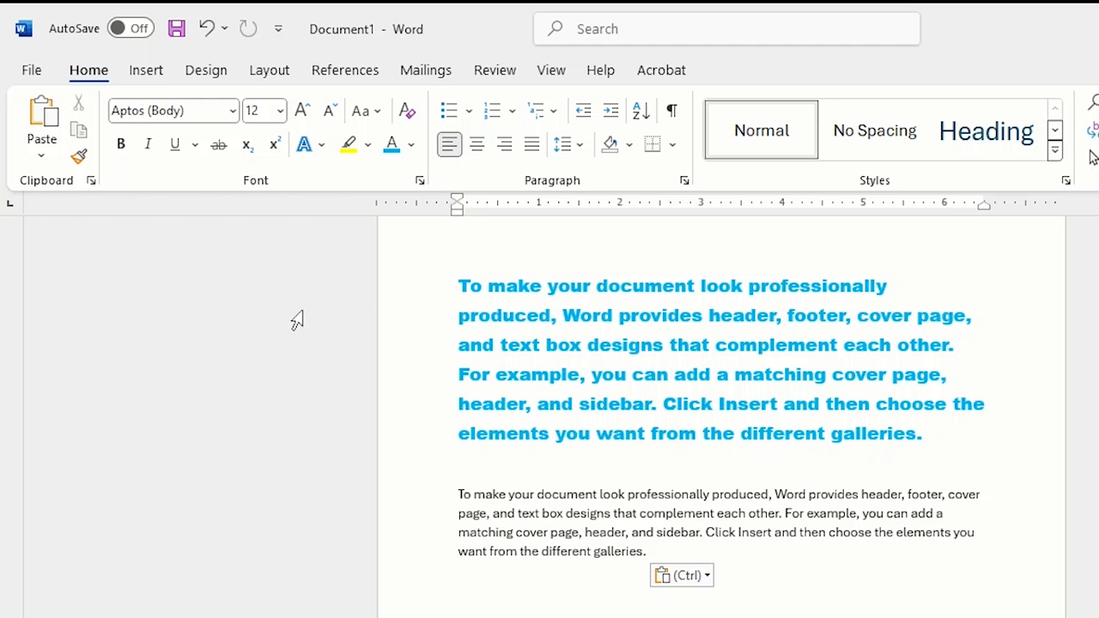
drag(462, 286, 521, 287)
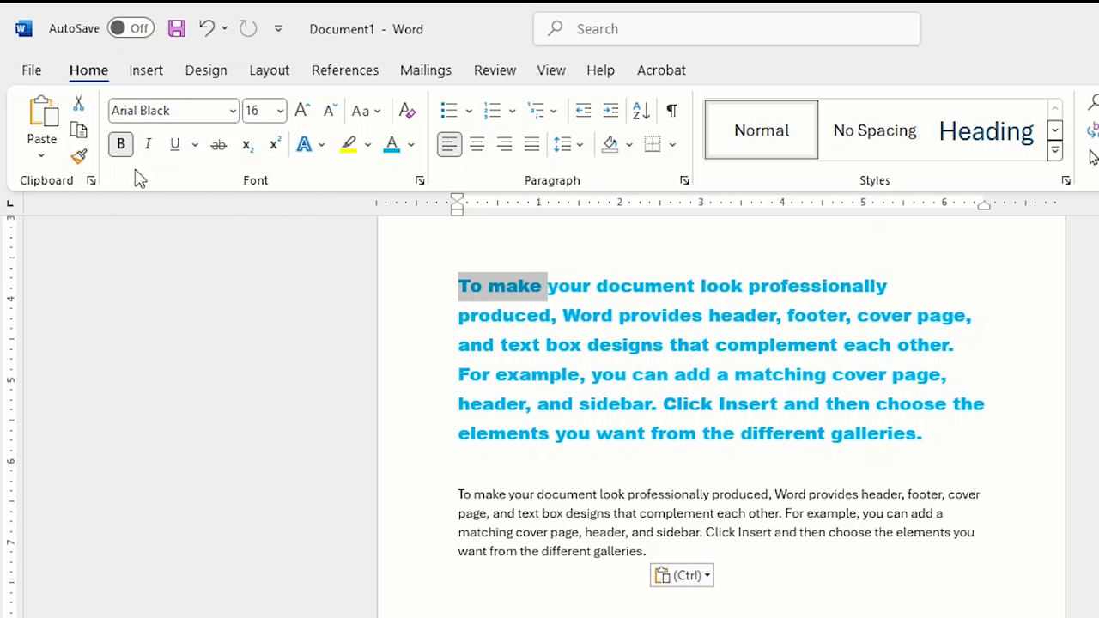
click(78, 157)
drag(457, 552, 646, 552)
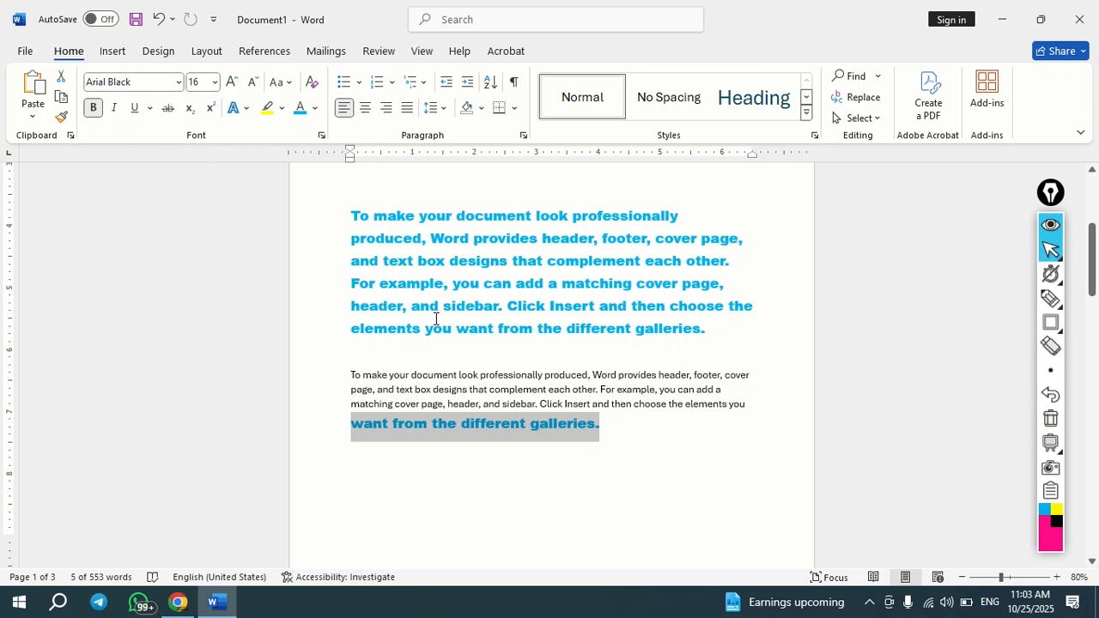
Step: Colour "cover page," in the fourth line of the second blue paragraph red and increase its font size to 24
click(682, 284)
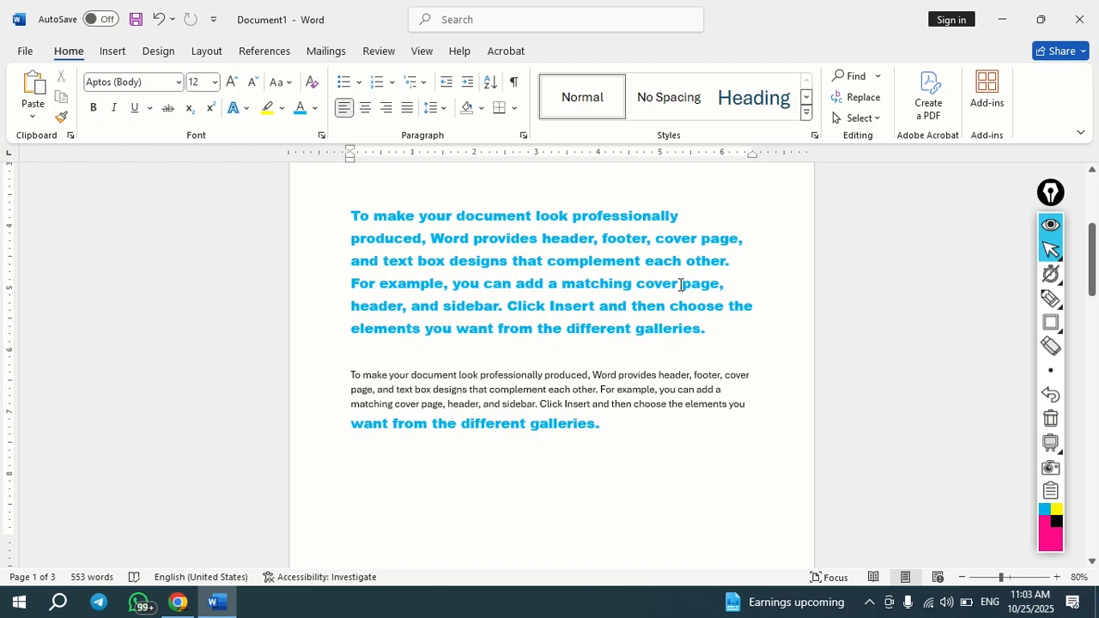
drag(646, 284, 727, 283)
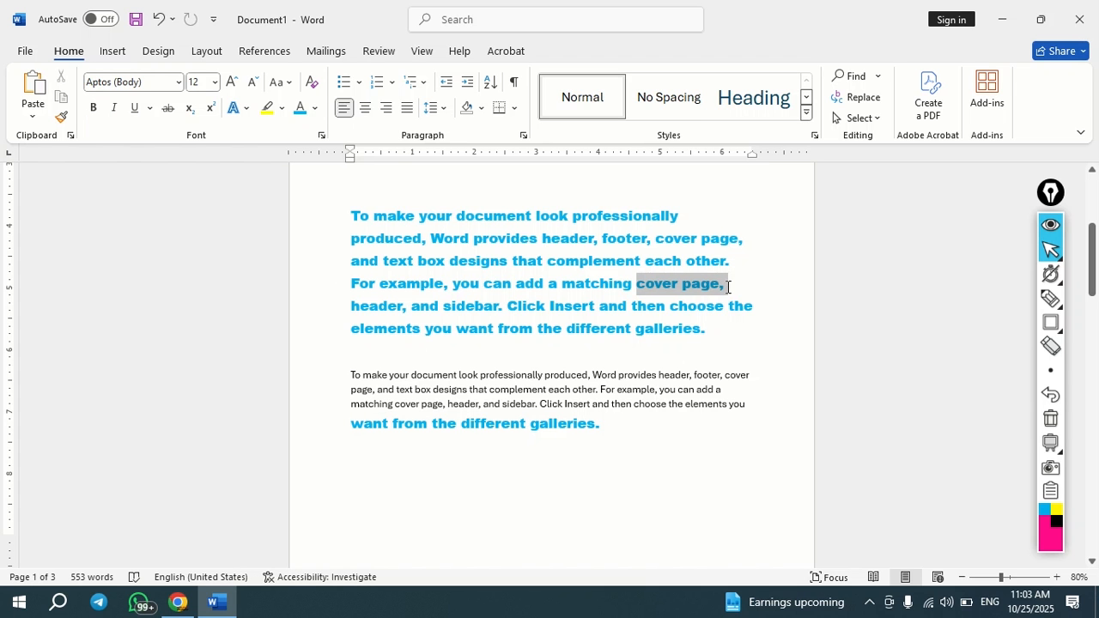
click(315, 108)
click(304, 287)
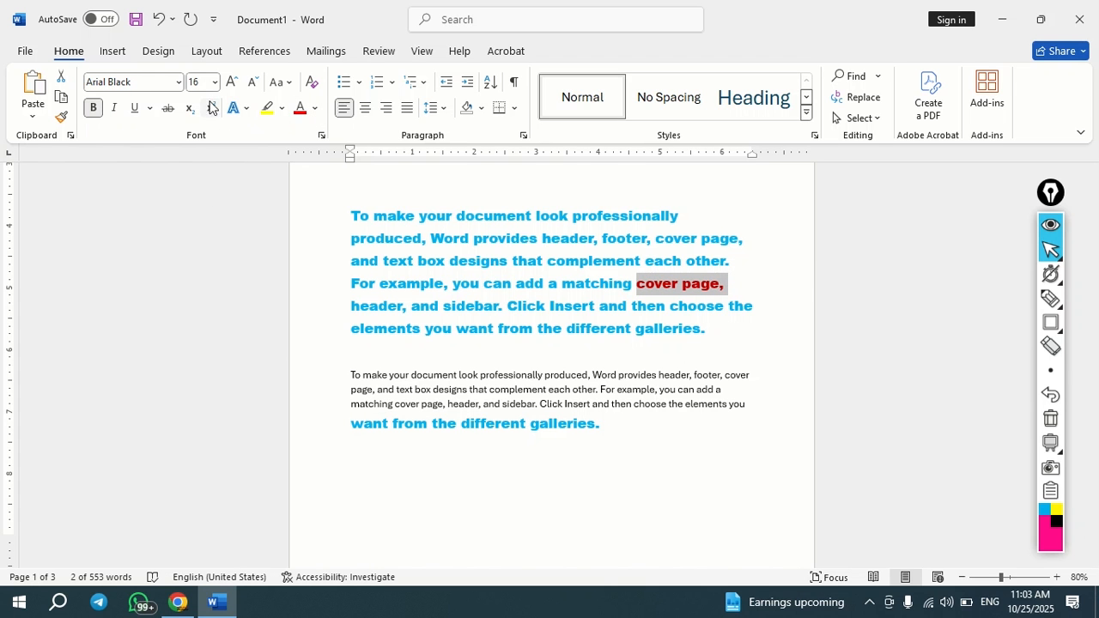
click(231, 82)
click(231, 83)
click(231, 82)
click(231, 82)
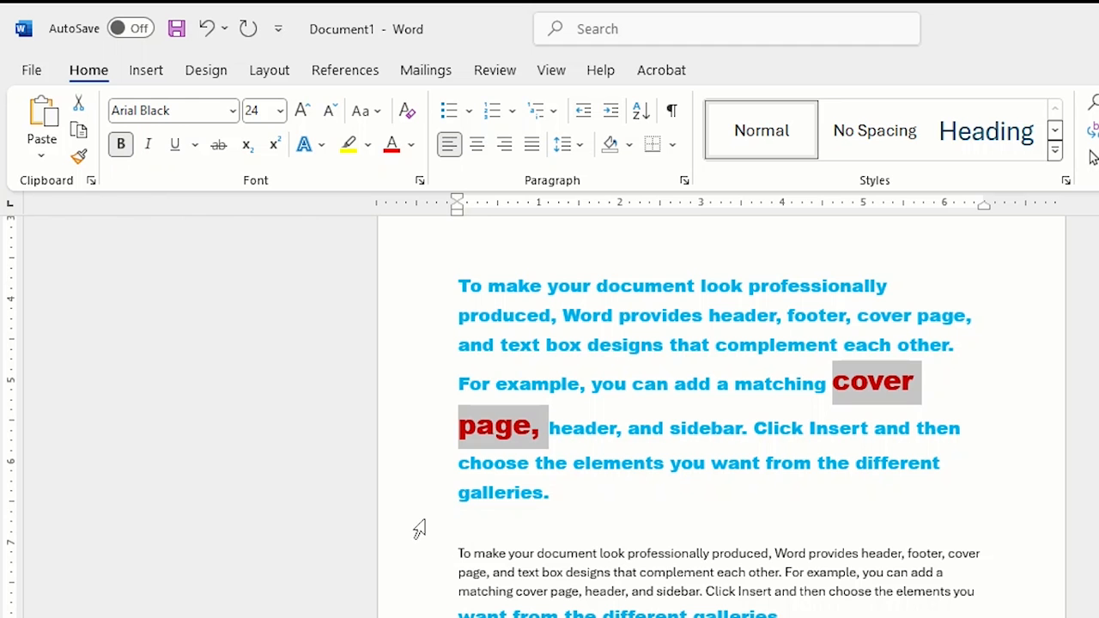
click(559, 412)
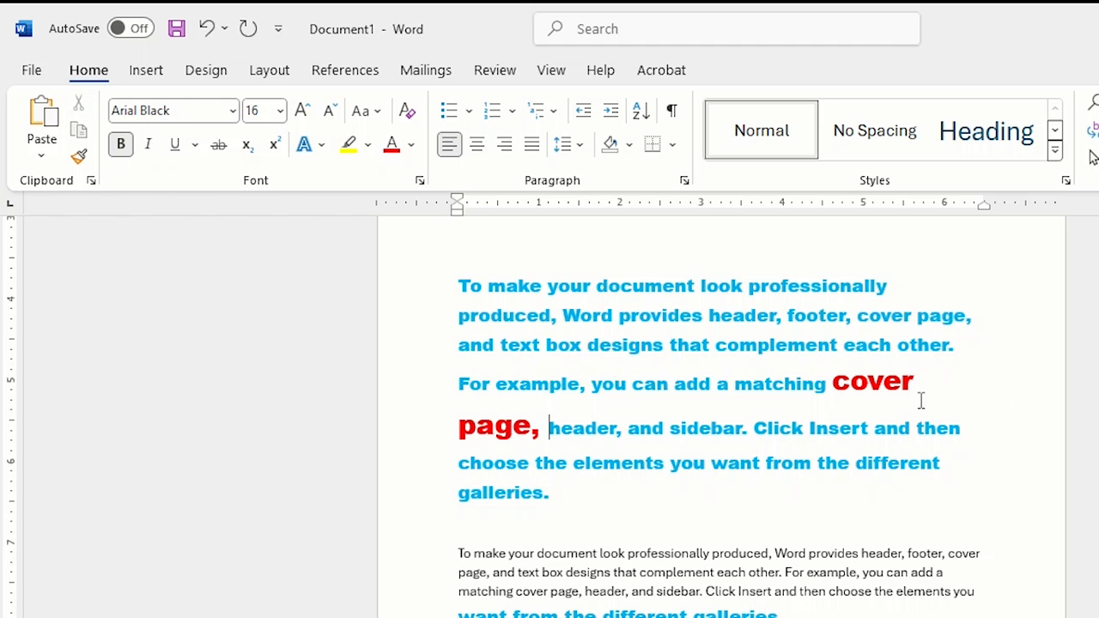
Step: Copy the formatting of the red "cover" and apply it to the plain paragraph from "To make" through "Click"
drag(847, 385, 923, 385)
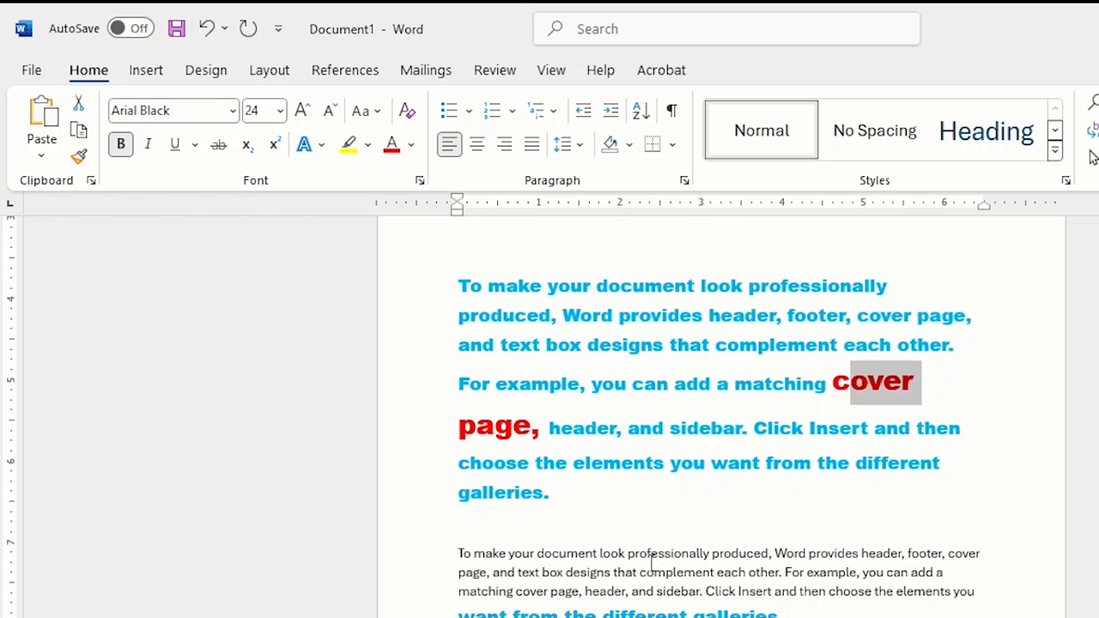
click(869, 402)
drag(835, 383, 924, 381)
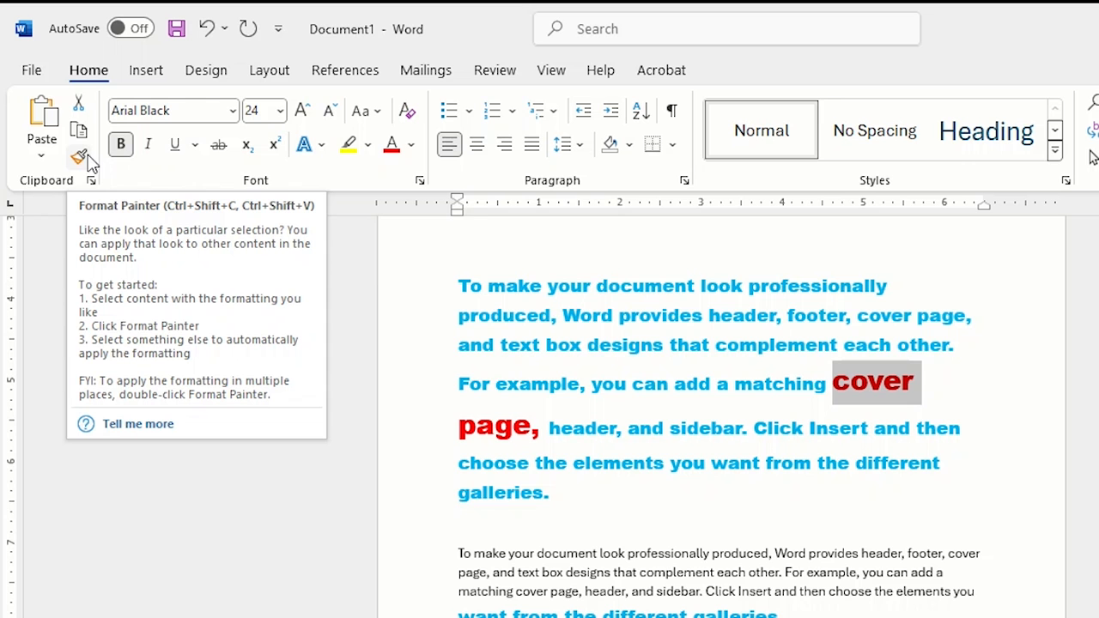
drag(850, 385, 919, 386)
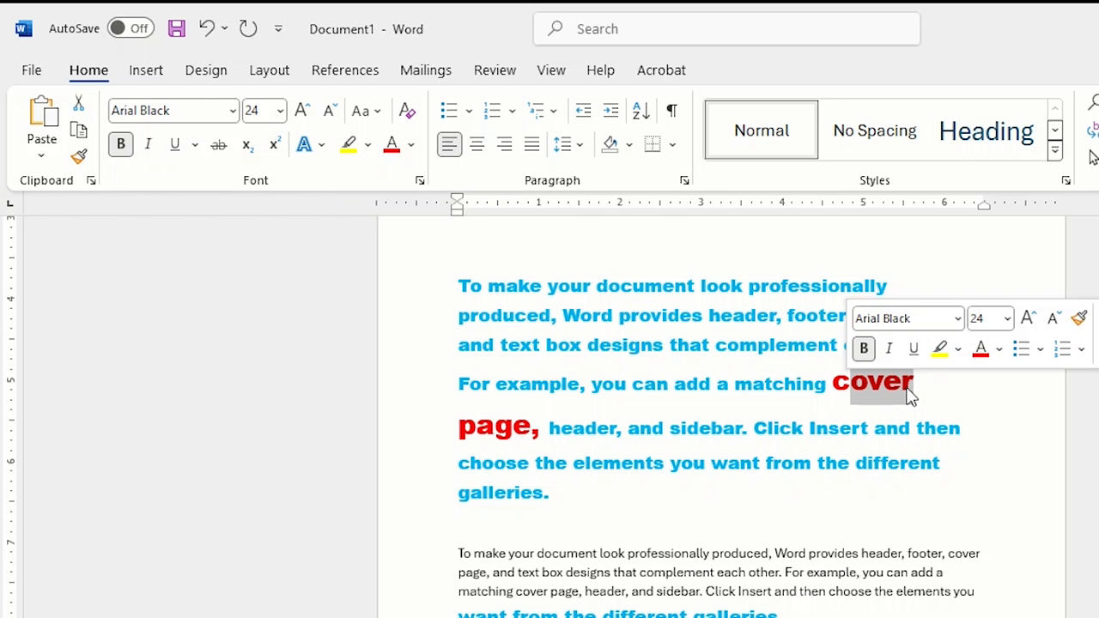
click(625, 496)
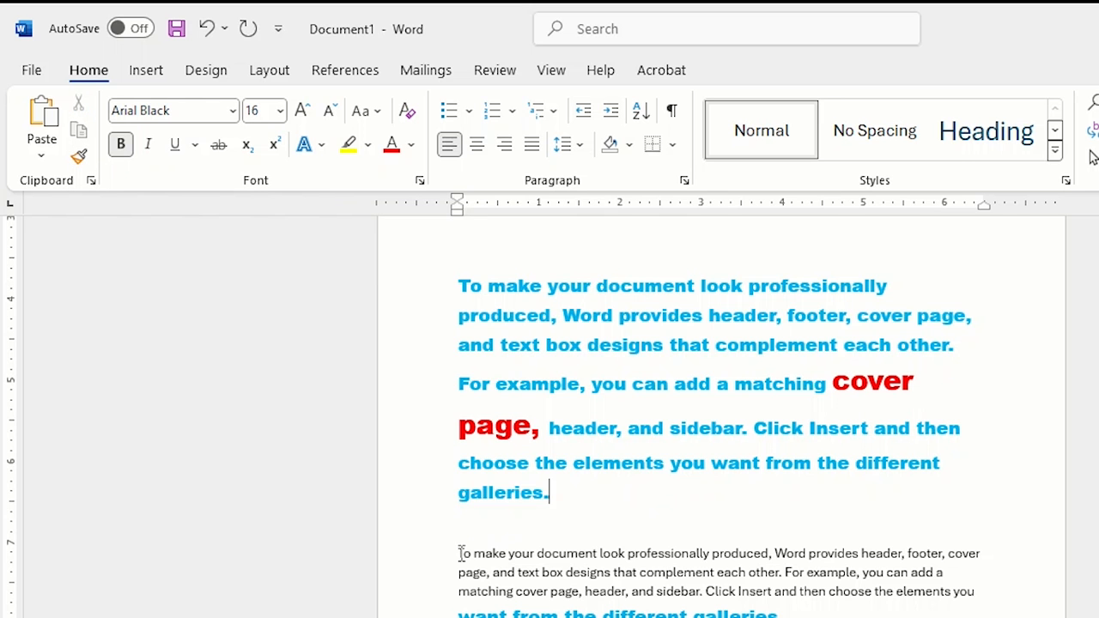
drag(461, 554, 723, 592)
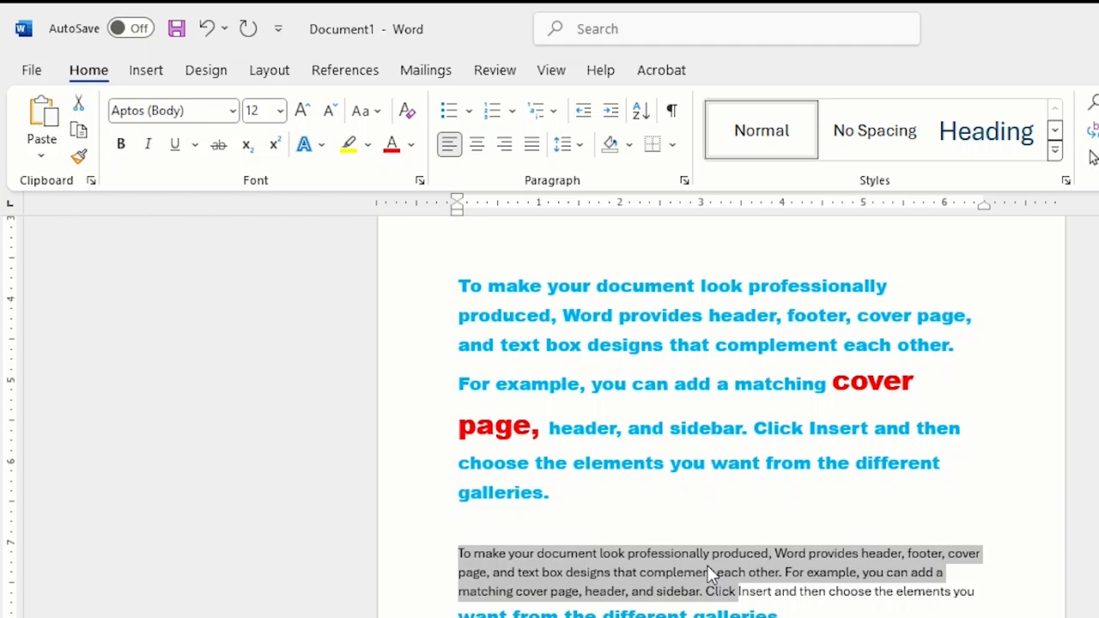
key(ctrl+alt+v)
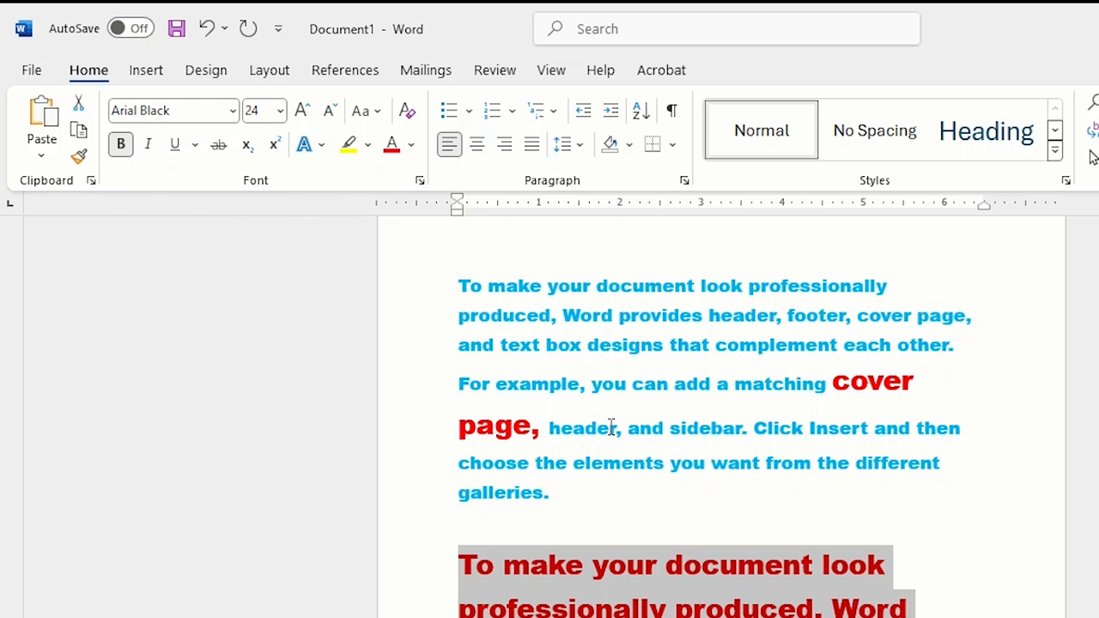
Step: Show the Clipboard history and copy "To make" from the start of the blue paragraph into it
click(91, 182)
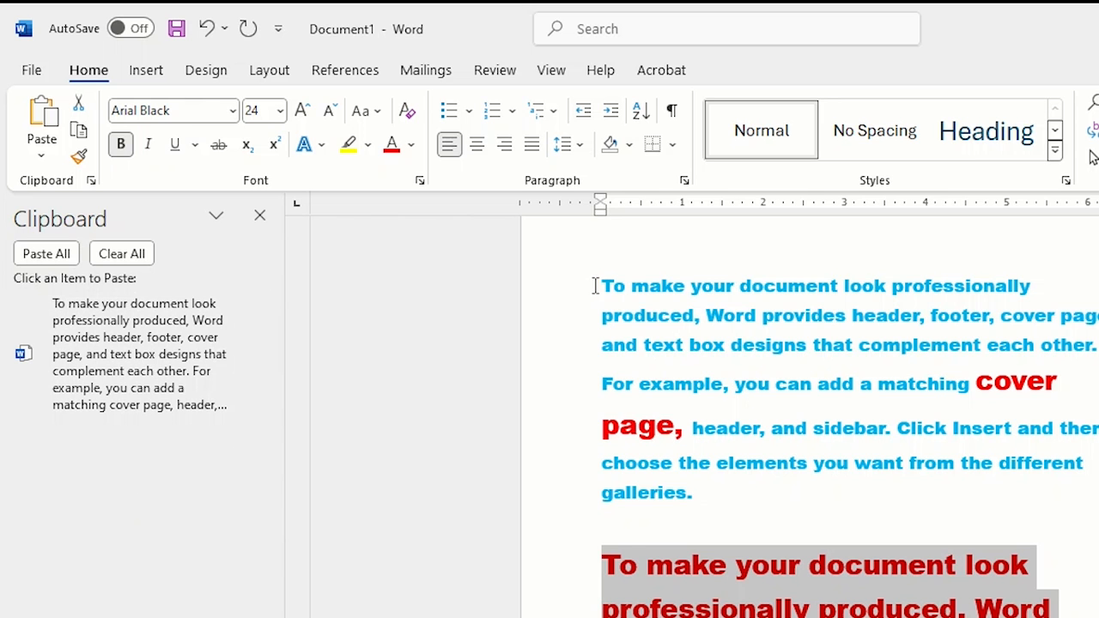
drag(596, 286, 691, 287)
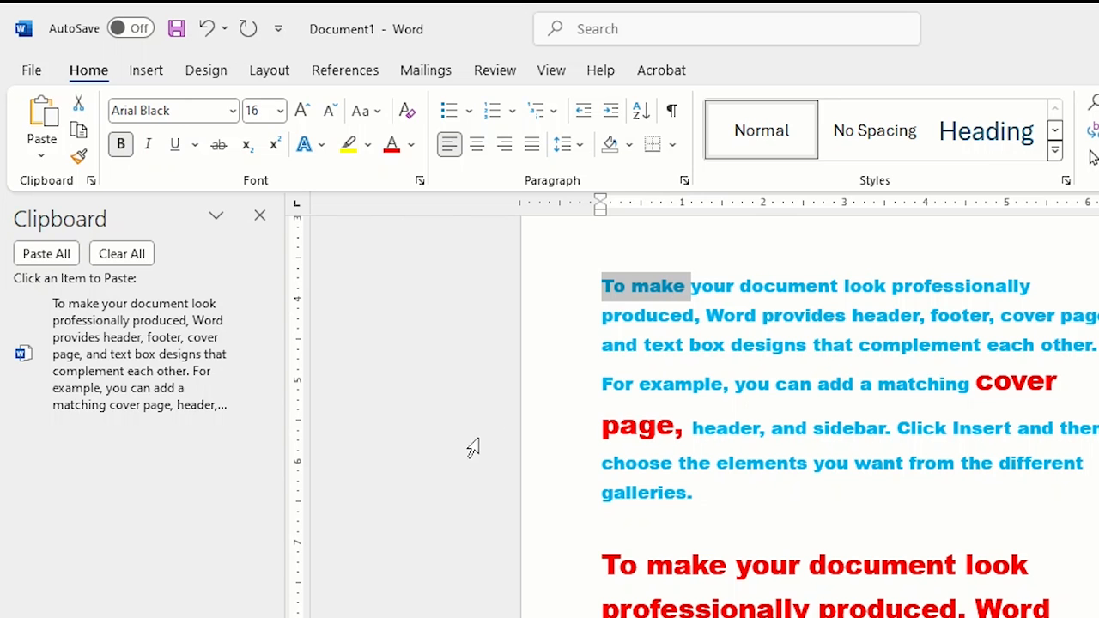
key(ctrl+c)
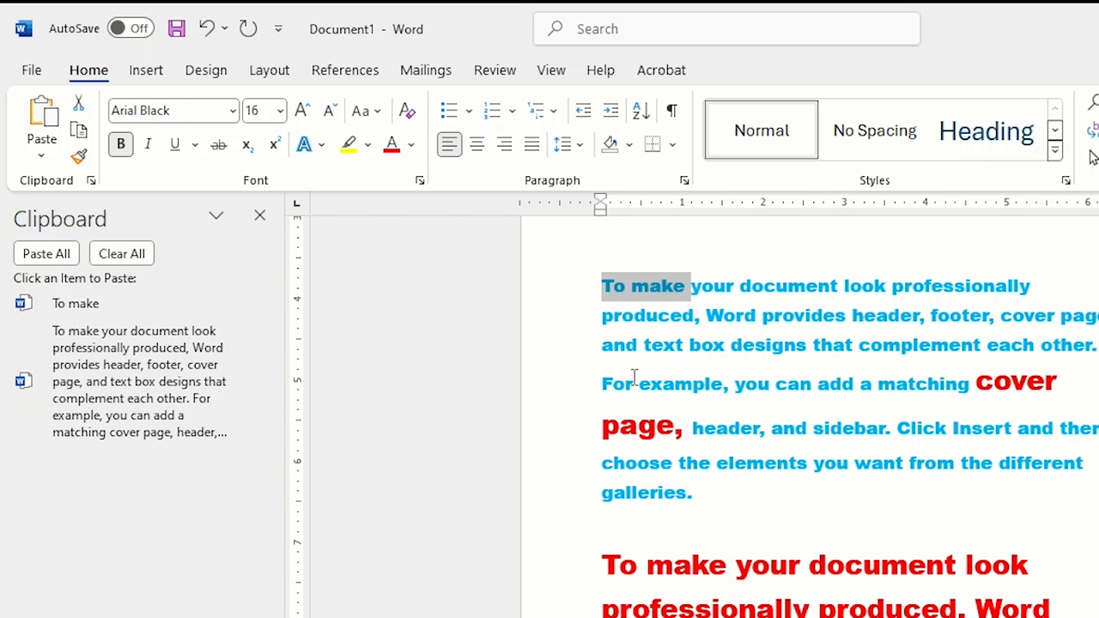
Step: Copy "For example" from the blue paragraph and "document look" from the red paragraph as separate clipboard items
drag(596, 385, 723, 386)
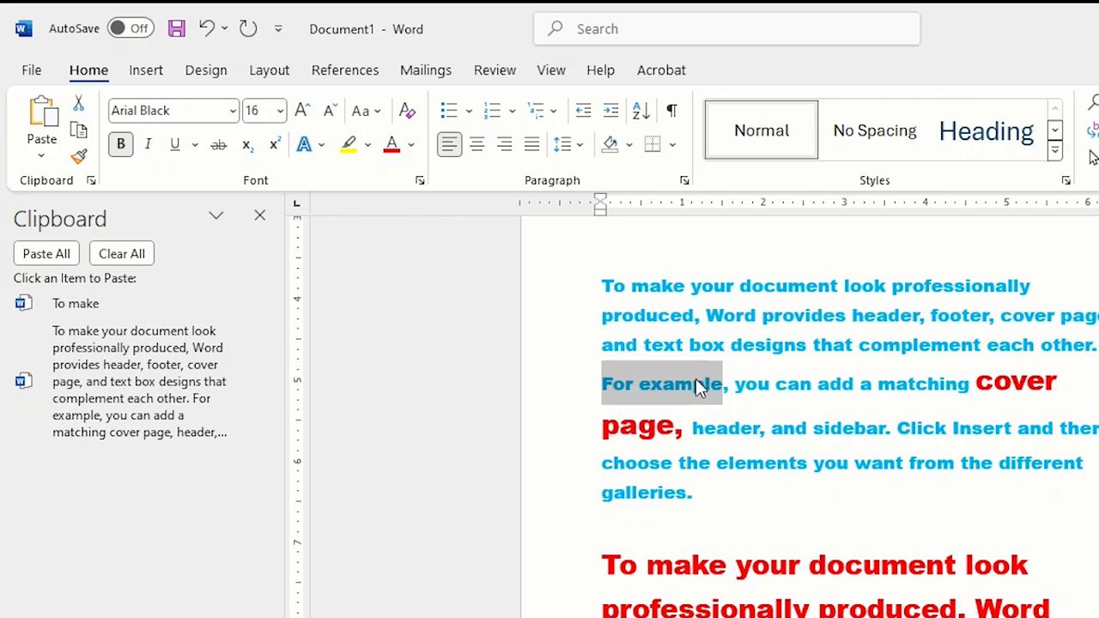
key(ctrl+c)
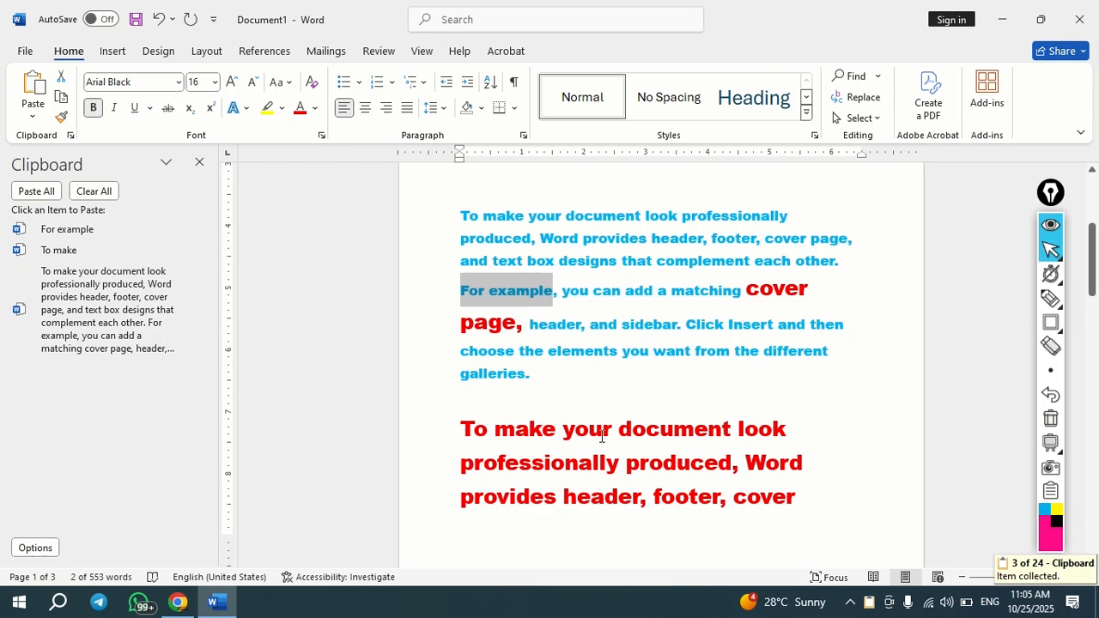
drag(618, 429, 787, 425)
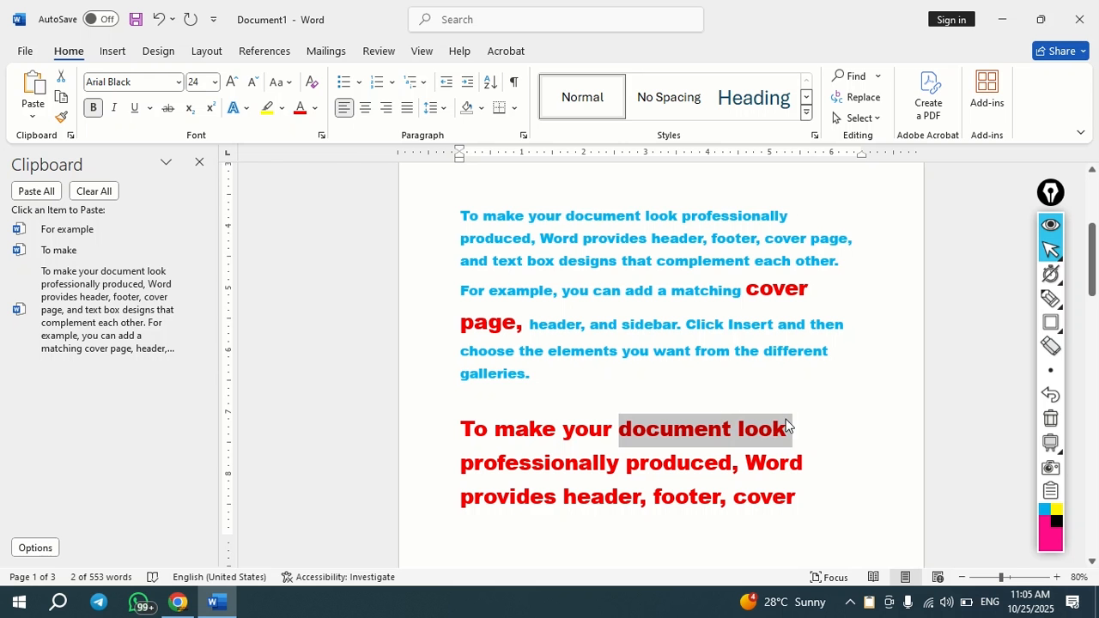
key(ctrl+c)
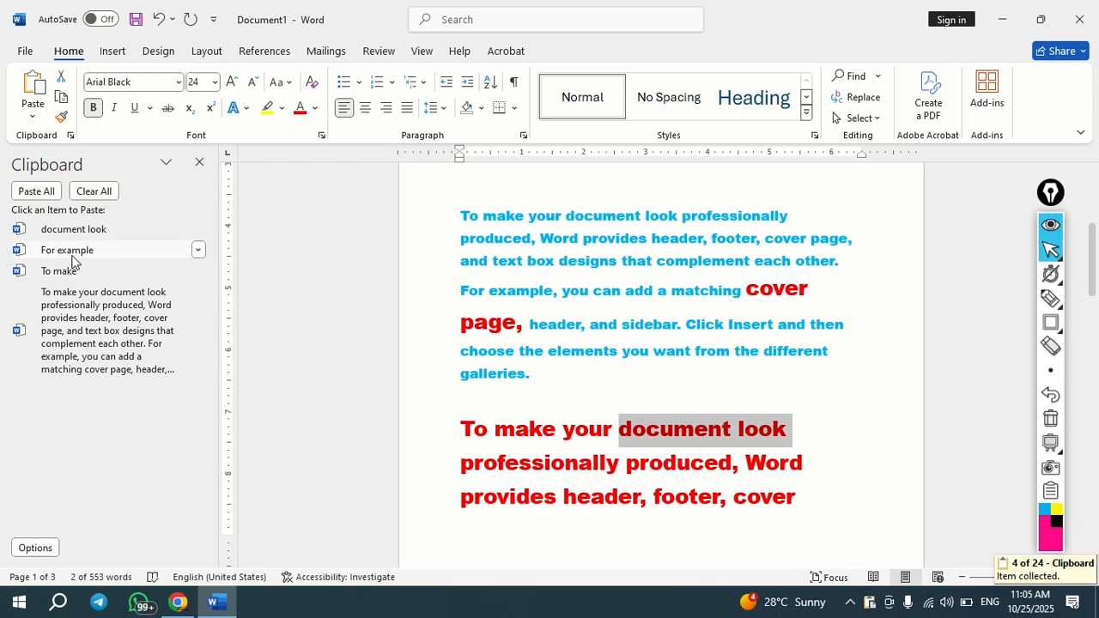
Step: Paste the collected "For example" item three times on the empty line at the end of the document
scroll(911, 311, down, 15)
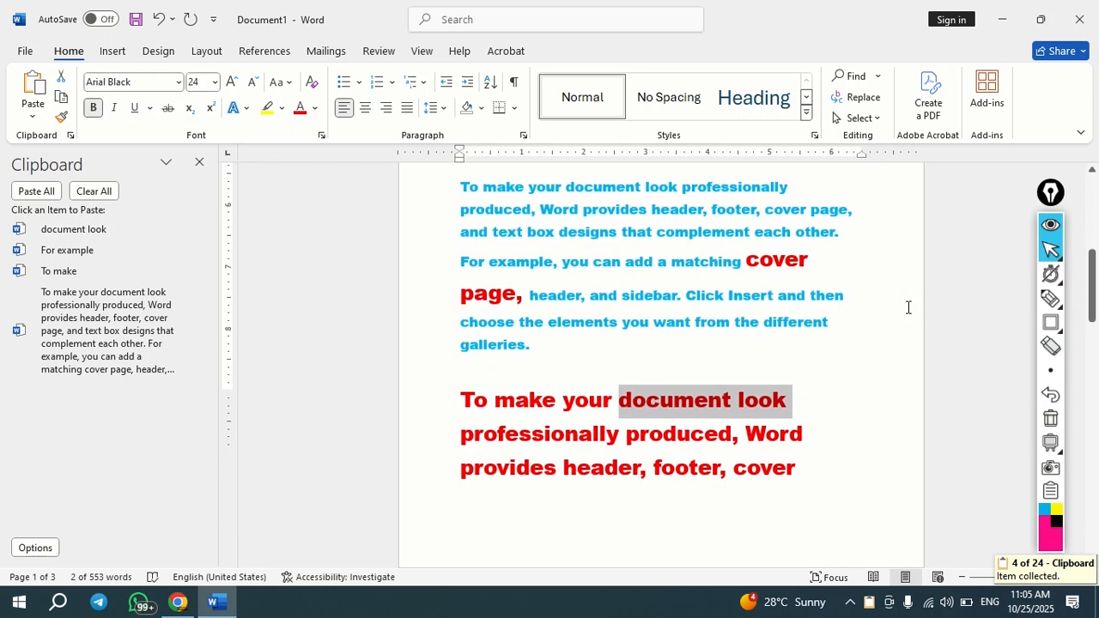
scroll(729, 413, down, 10)
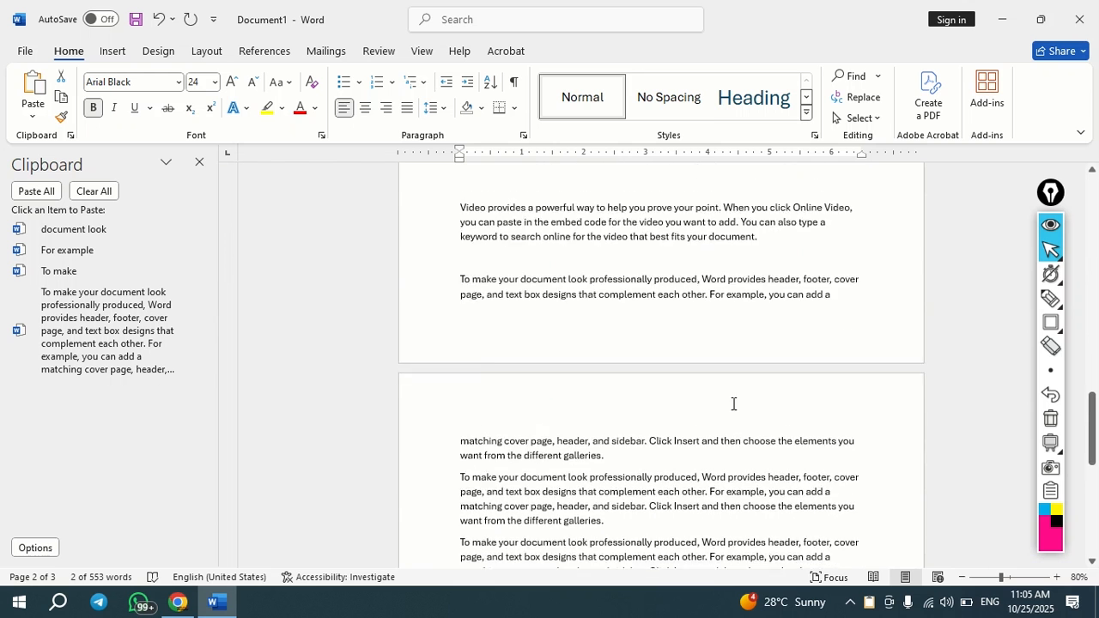
click(568, 402)
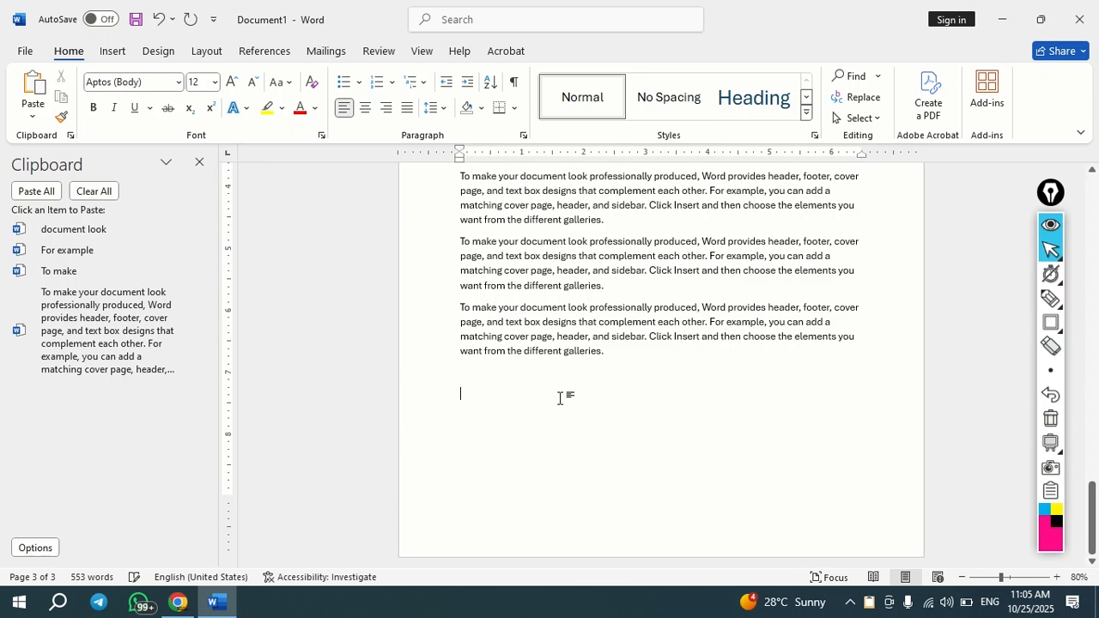
click(63, 251)
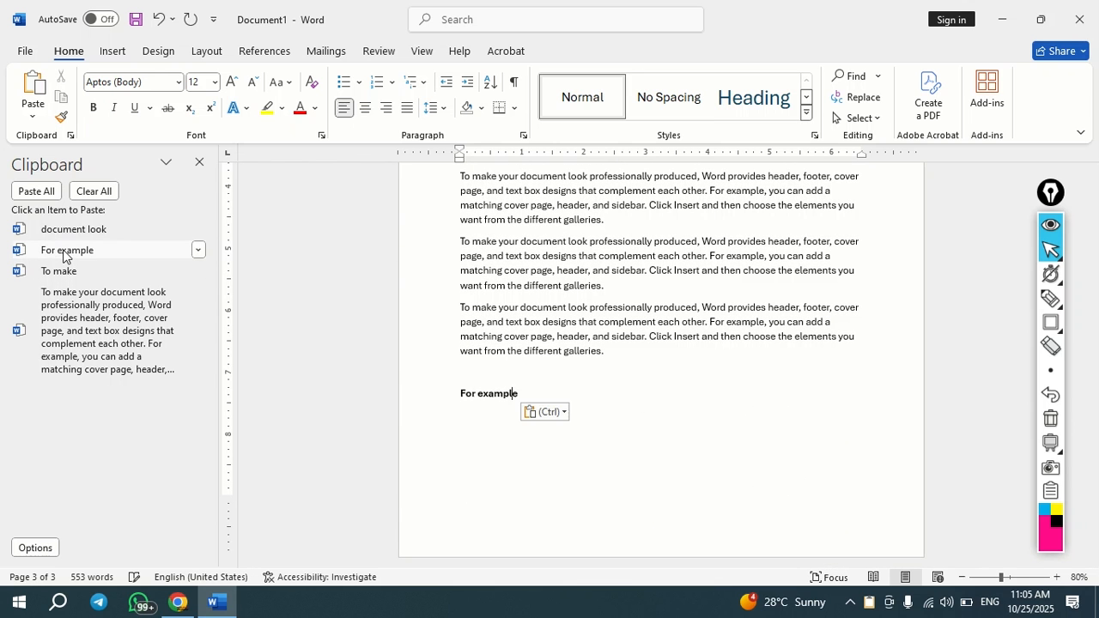
click(63, 251)
click(63, 251)
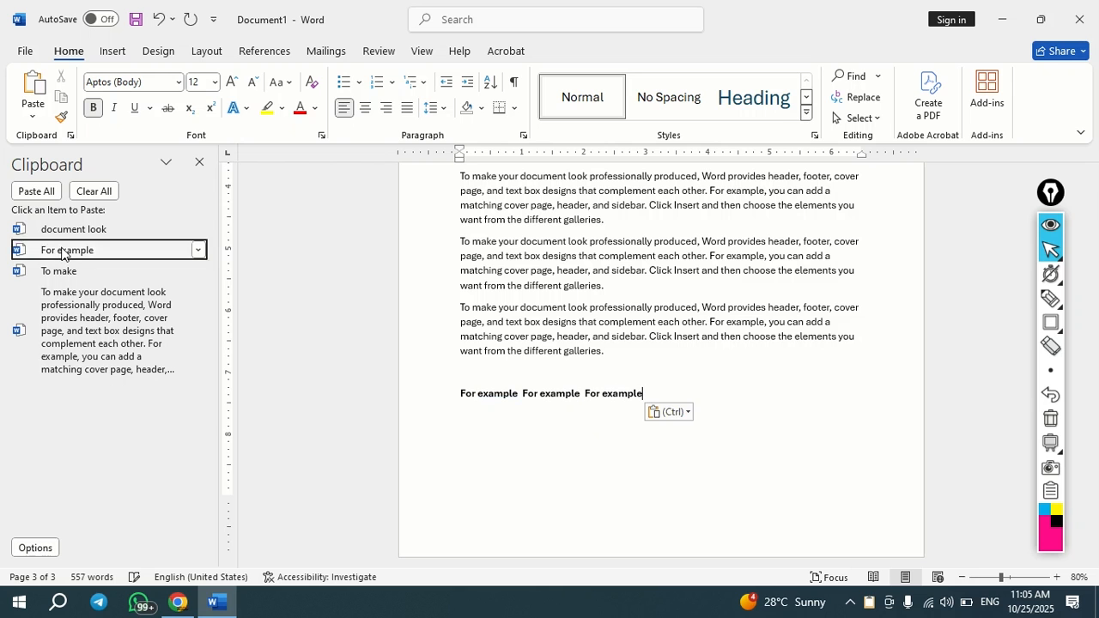
Step: On a new line, paste the collected "document look" item five times, followed by the full-paragraph clipboard item
key(Return)
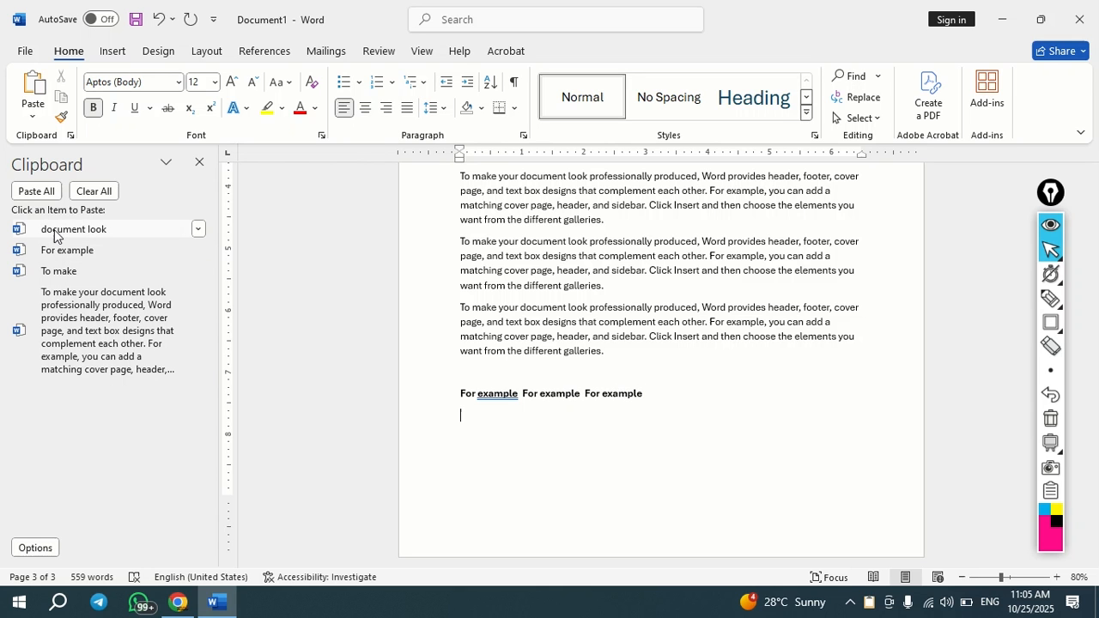
click(54, 229)
click(54, 229)
click(54, 229)
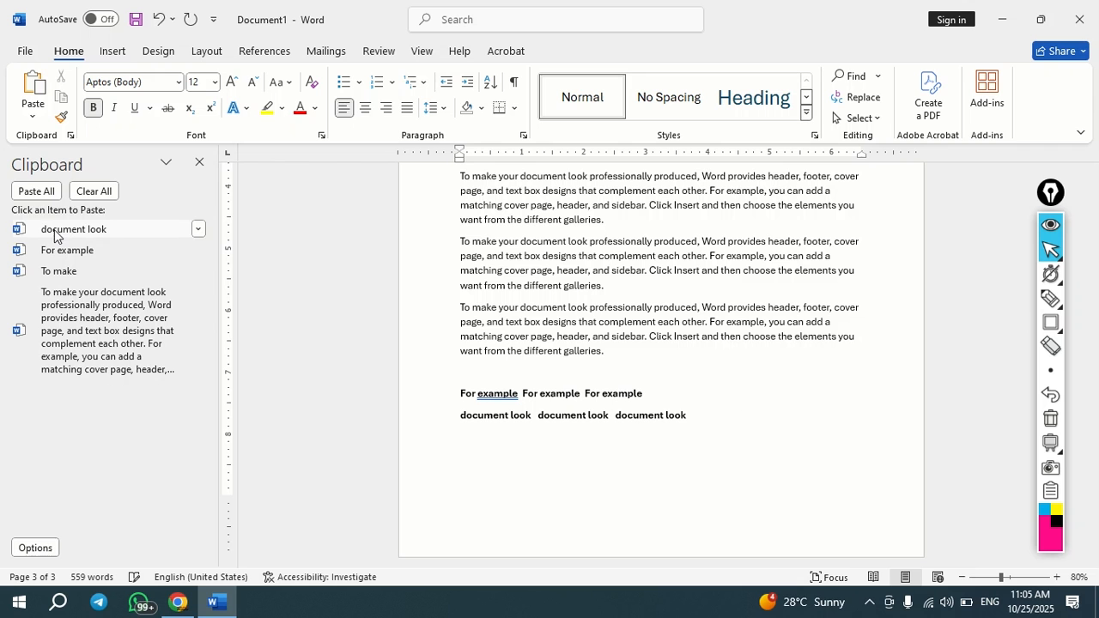
click(55, 229)
click(54, 229)
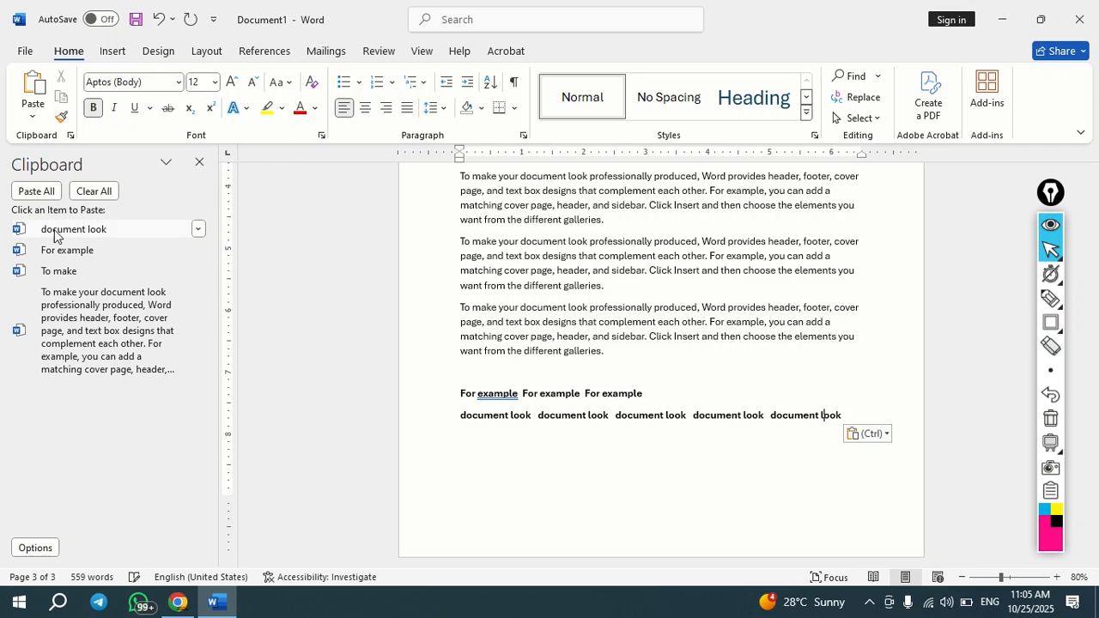
click(65, 343)
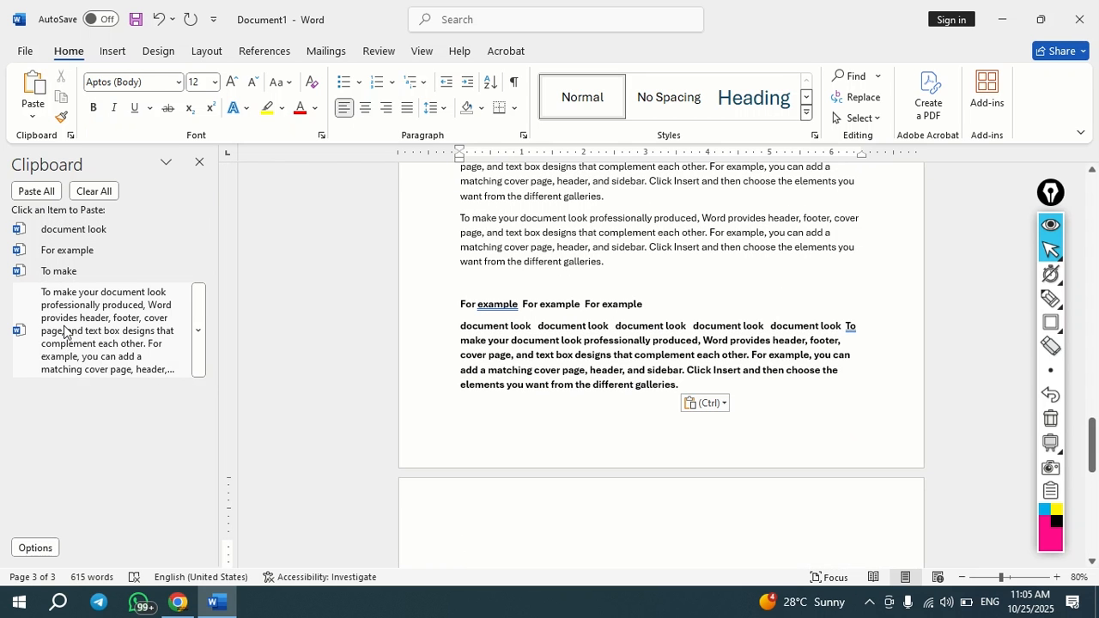